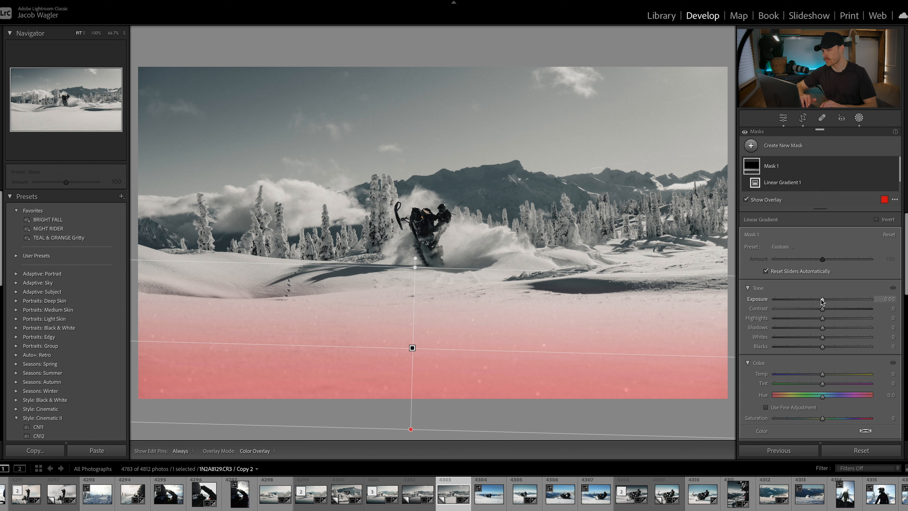
# - Try an exposure of −3.01 on the foreground gradient, and reset it to zero with the mask overlay showing
pyautogui.moveTo(821, 301); pyautogui.dragTo(786, 301)
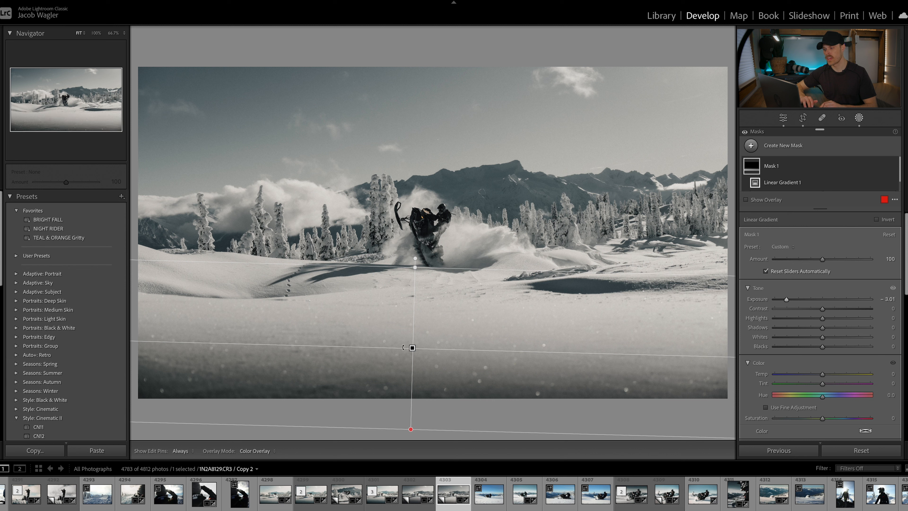
pyautogui.moveTo(411, 349)
pyautogui.doubleClick(788, 299)
pyautogui.press('o')
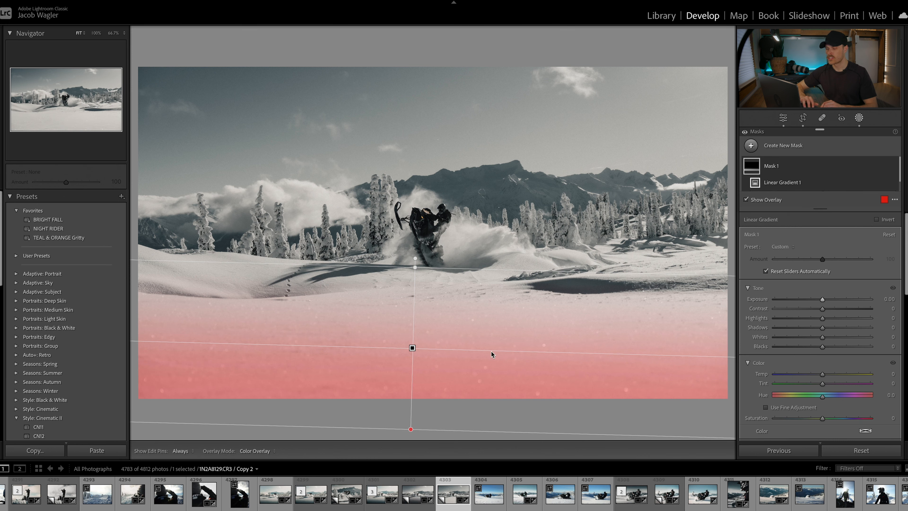
# - Adjust the foreground gradient to a wide, soft transition across the snow, and set its exposure to −1.80
pyautogui.moveTo(412, 429); pyautogui.dragTo(416, 289)
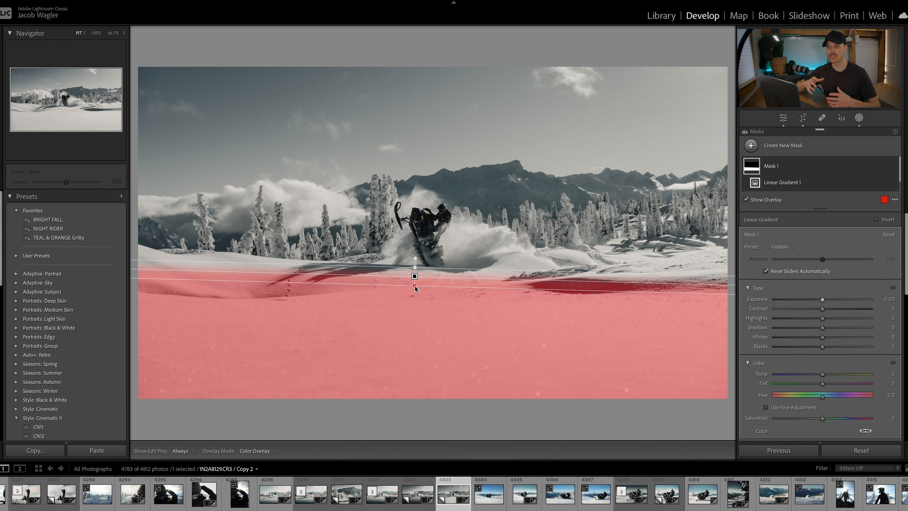
pyautogui.moveTo(414, 285); pyautogui.dragTo(414, 458)
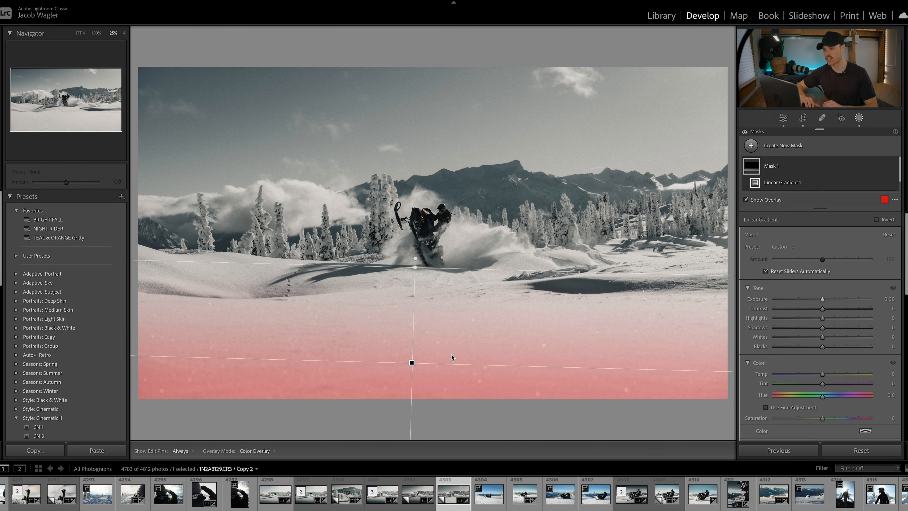
pyautogui.hotkey('ctrl', '-')
pyautogui.moveTo(414, 407); pyautogui.dragTo(413, 429)
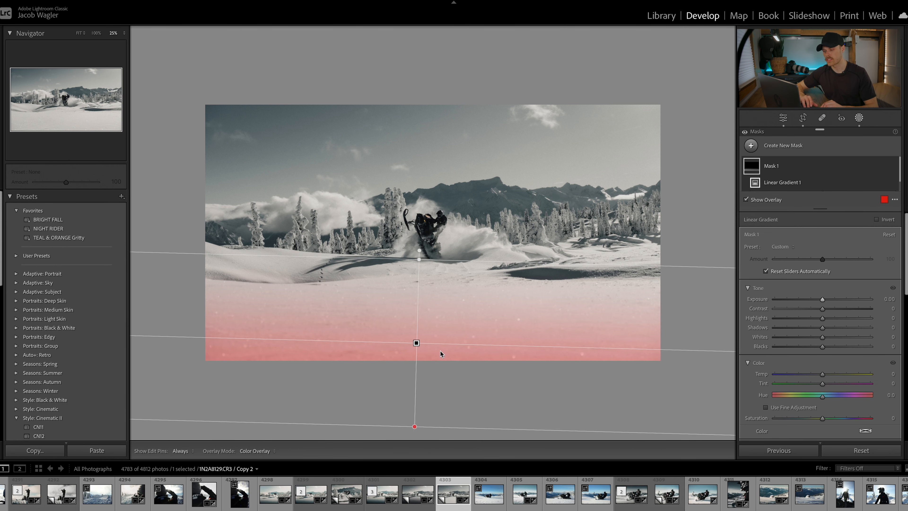
pyautogui.moveTo(417, 344); pyautogui.dragTo(428, 340)
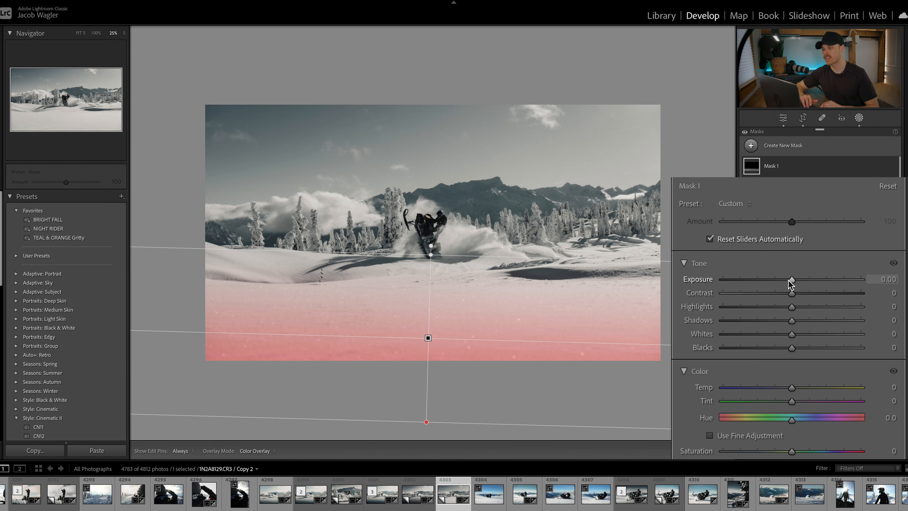
pyautogui.moveTo(789, 280); pyautogui.dragTo(798, 300)
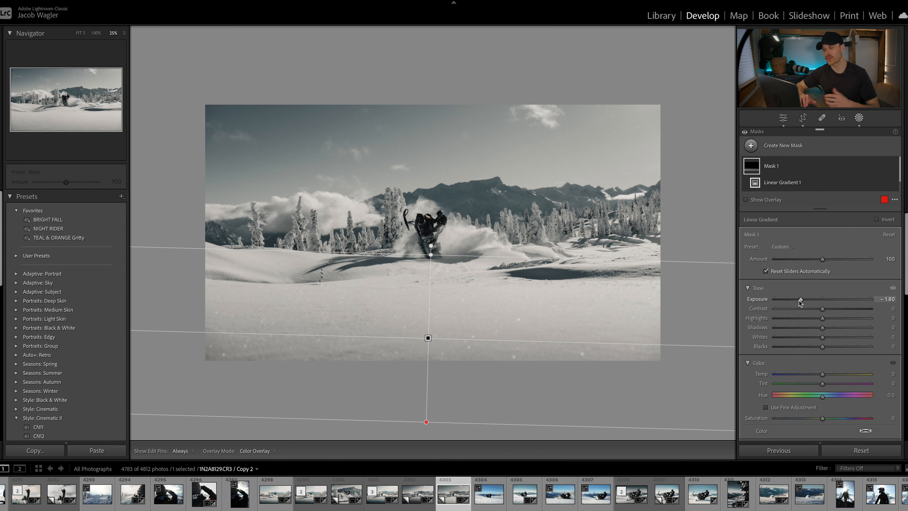
# - Inspect the snowmobile and snow up close, and compare the photo with and without the foreground mask, including with the interface blacked out
pyautogui.press('super+equal')
pyautogui.press('super+equal')
pyautogui.press('super+equal')
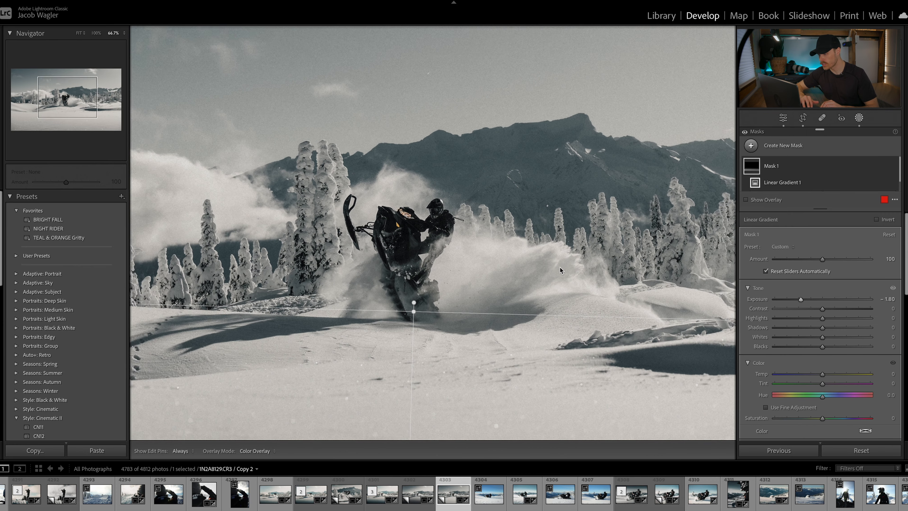
pyautogui.hscroll(3, 559, 268)
pyautogui.hscroll(3, 559, 268)
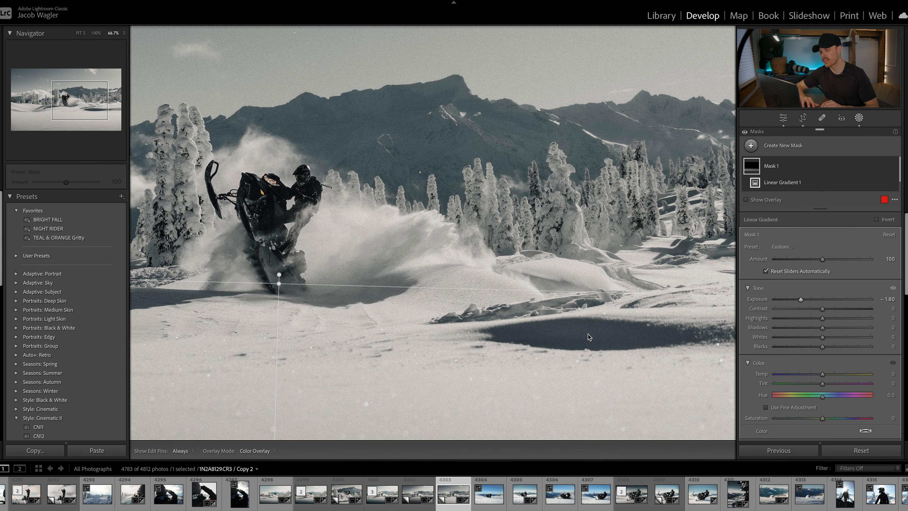
pyautogui.press('z')
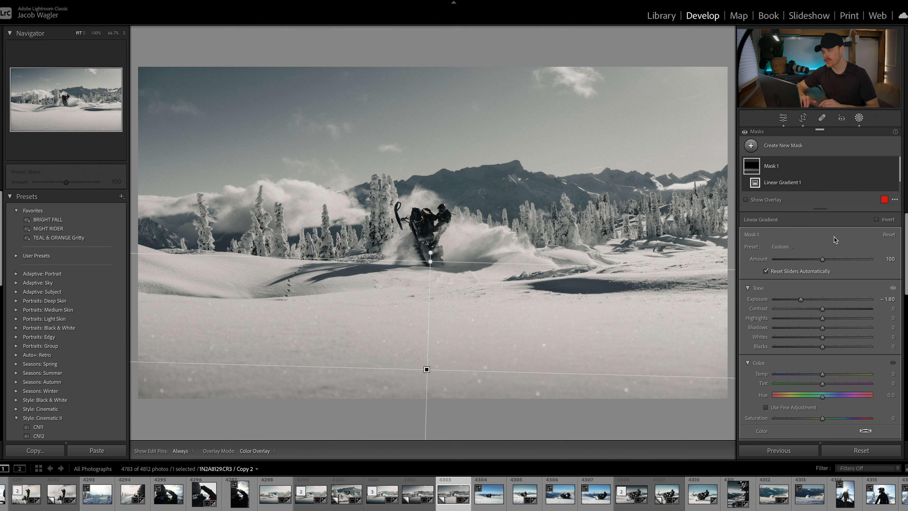
pyautogui.click(893, 167)
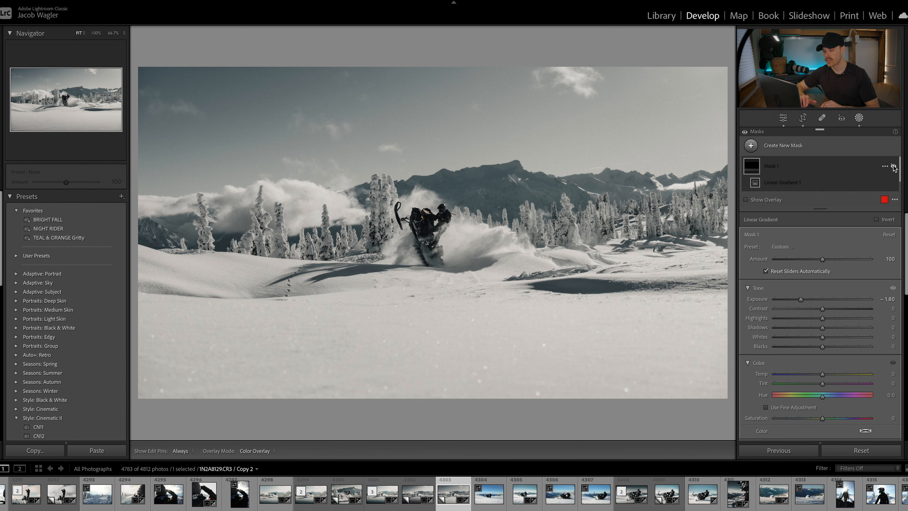
pyautogui.click(894, 166)
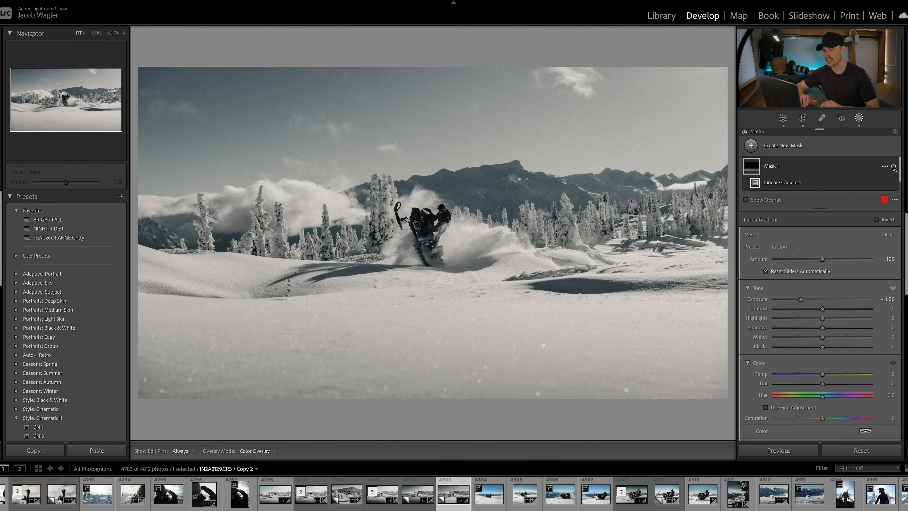
pyautogui.press('l')
pyautogui.press('l')
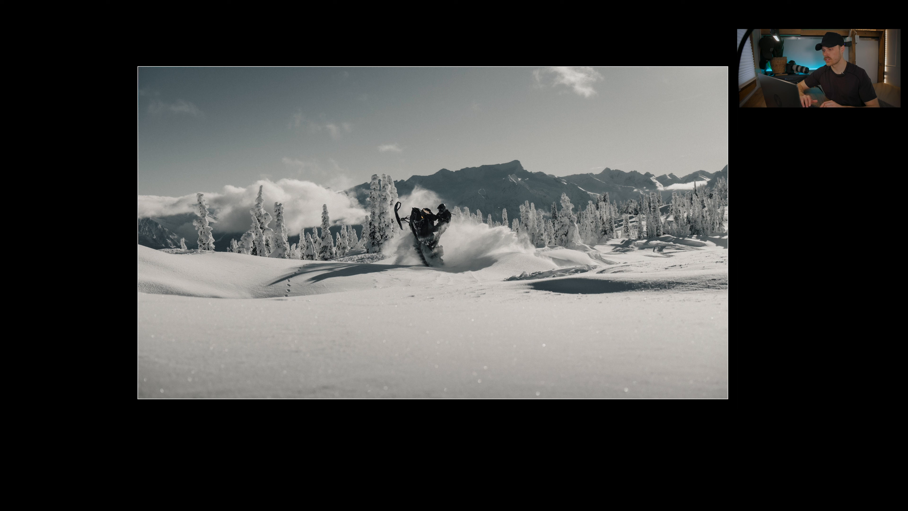
pyautogui.click(893, 167)
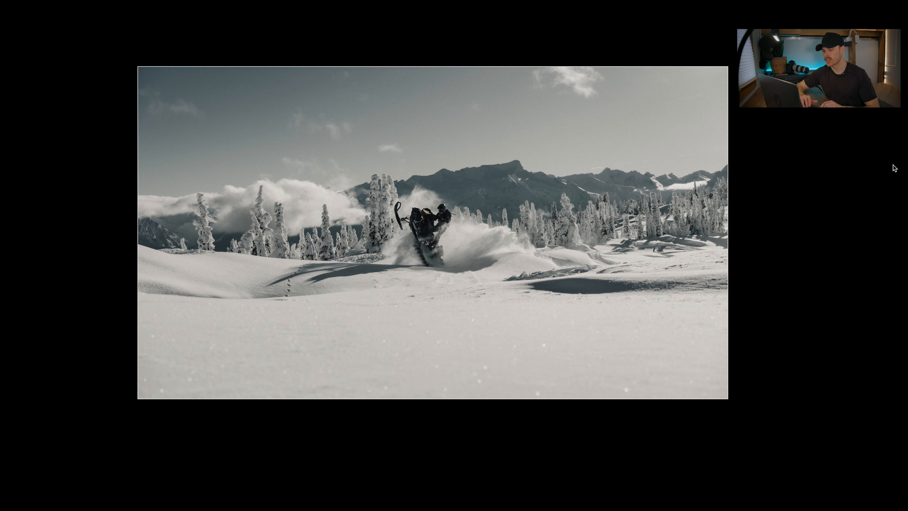
pyautogui.click(894, 167)
pyautogui.click(894, 167)
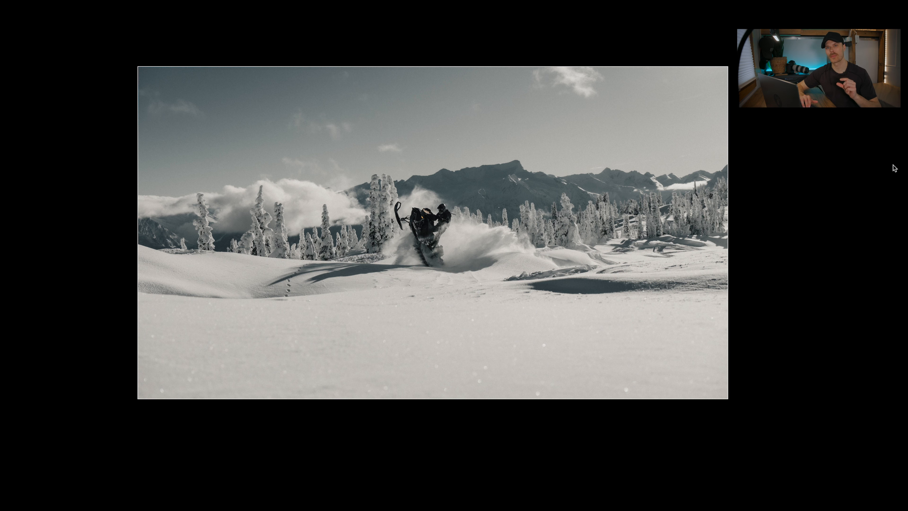
pyautogui.press('l')
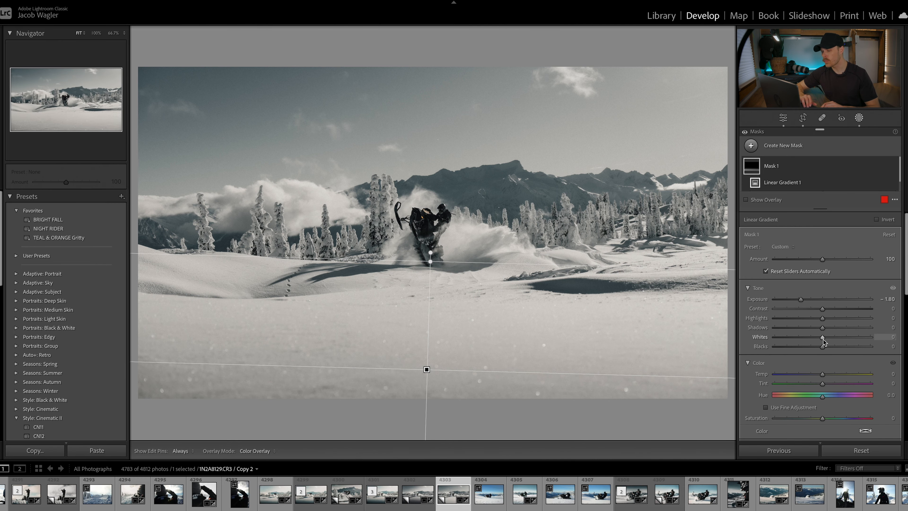
# - Set the foreground gradient's whites to −50, blacks to −70 and exposure to −2.56, and nudge it slightly lower in the snow
pyautogui.moveTo(823, 340); pyautogui.dragTo(764, 337)
pyautogui.moveTo(797, 347); pyautogui.dragTo(750, 350)
pyautogui.moveTo(764, 298); pyautogui.dragTo(754, 301)
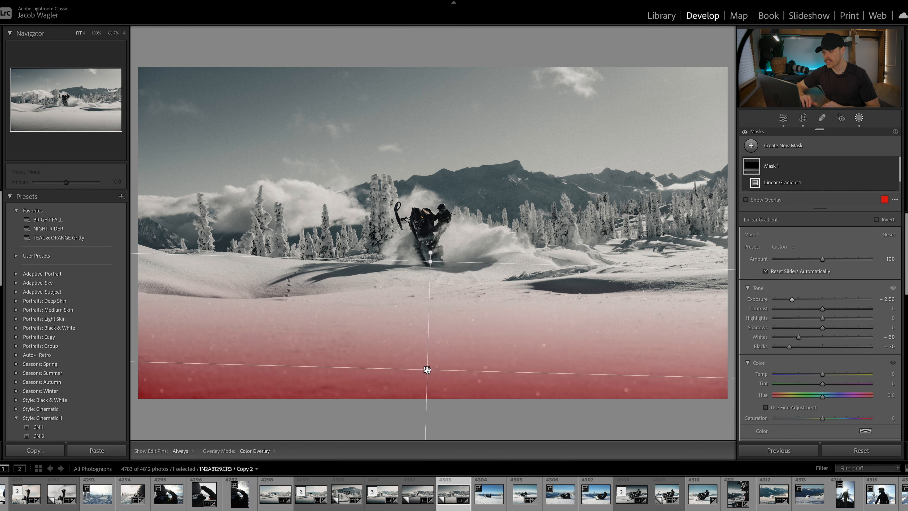
pyautogui.moveTo(427, 371)
pyautogui.mouseDown()
pyautogui.moveTo(425, 432)
pyautogui.moveTo(427, 359)
pyautogui.moveTo(432, 374)
pyautogui.mouseUp()
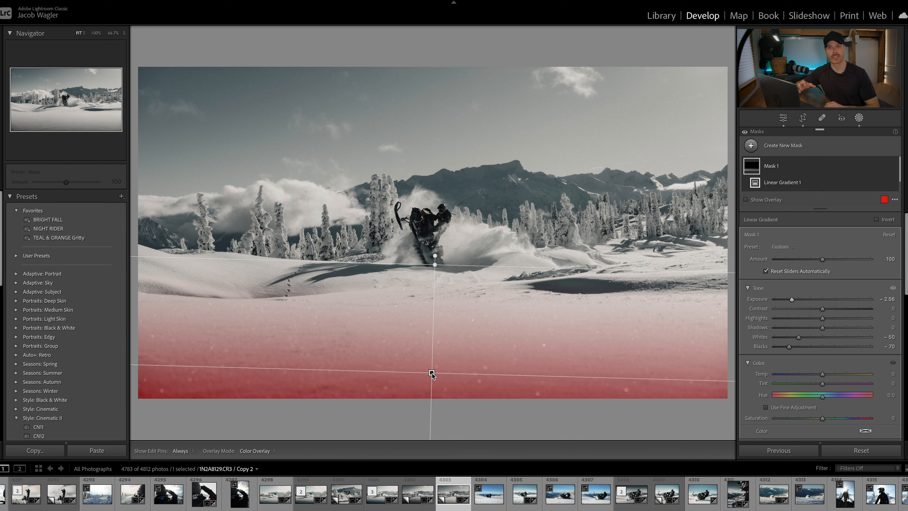
# - Review the whole photo without the mask guides, and rotate the foreground gradient until its lines run level
pyautogui.hotkey('ctrl', '-')
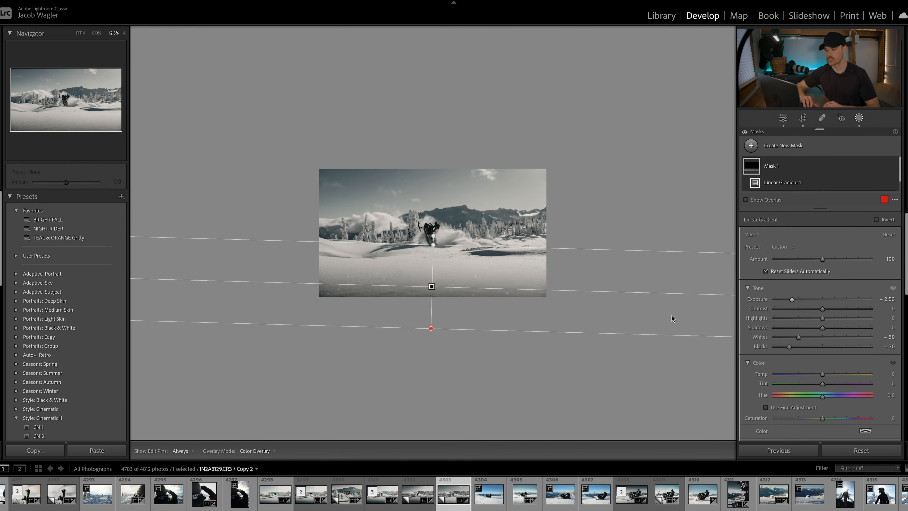
pyautogui.click(859, 117)
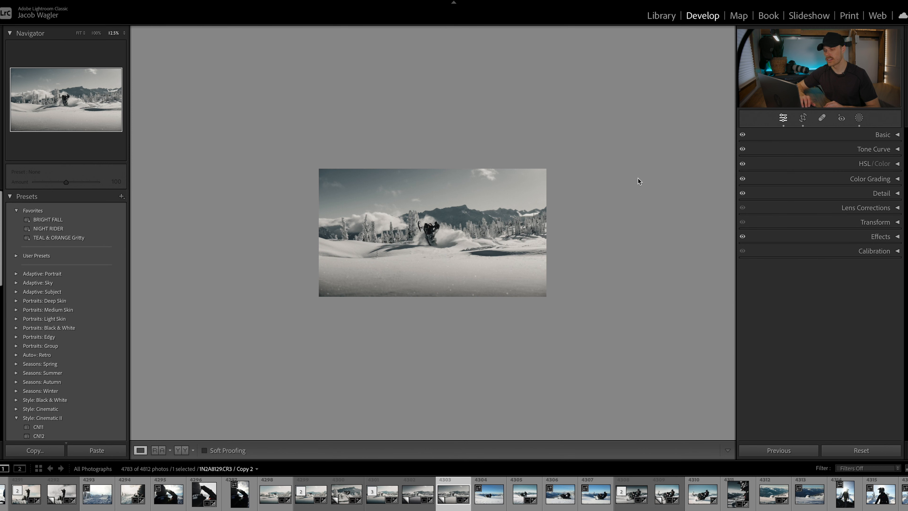
pyautogui.click(469, 279)
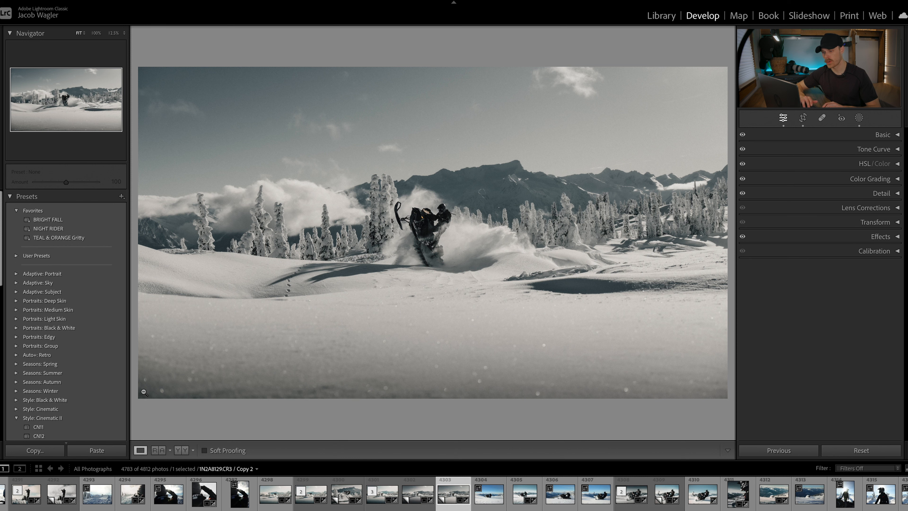
pyautogui.click(860, 120)
pyautogui.click(785, 165)
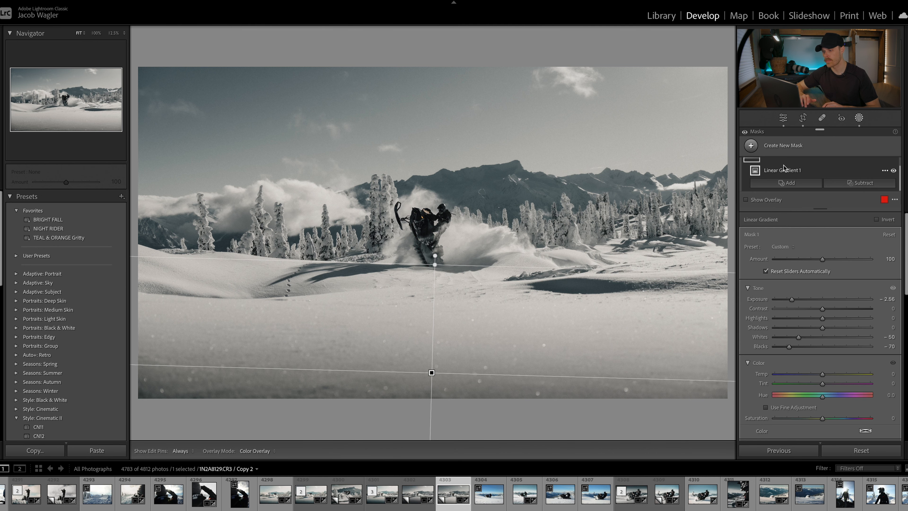
pyautogui.moveTo(557, 374); pyautogui.dragTo(555, 373)
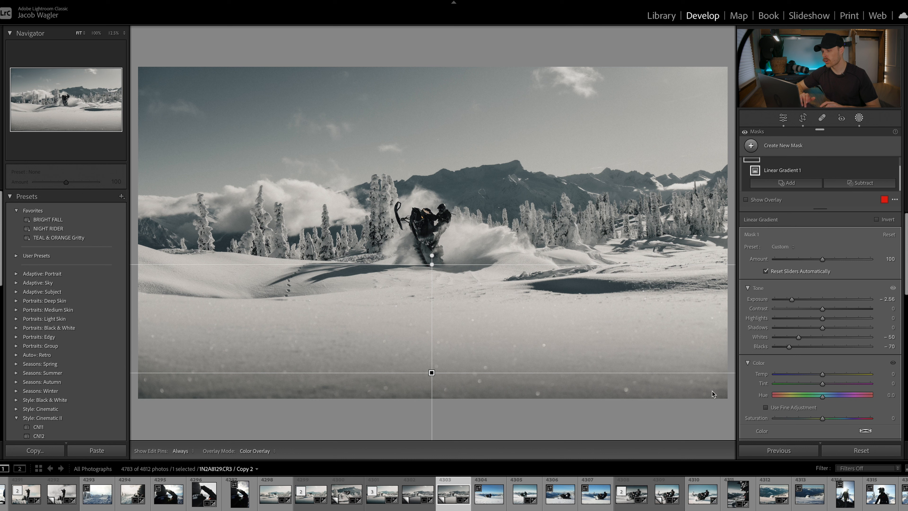
pyautogui.moveTo(638, 371); pyautogui.dragTo(638, 371)
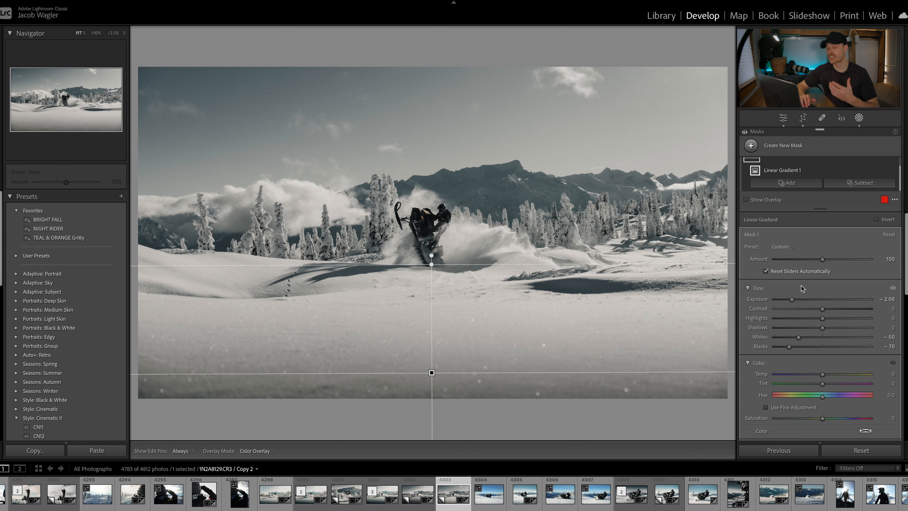
# - Set the foreground gradient's exposure to −4.00, and reposition it so the darkening stays along the photo's lower edge
pyautogui.moveTo(792, 299); pyautogui.dragTo(768, 302)
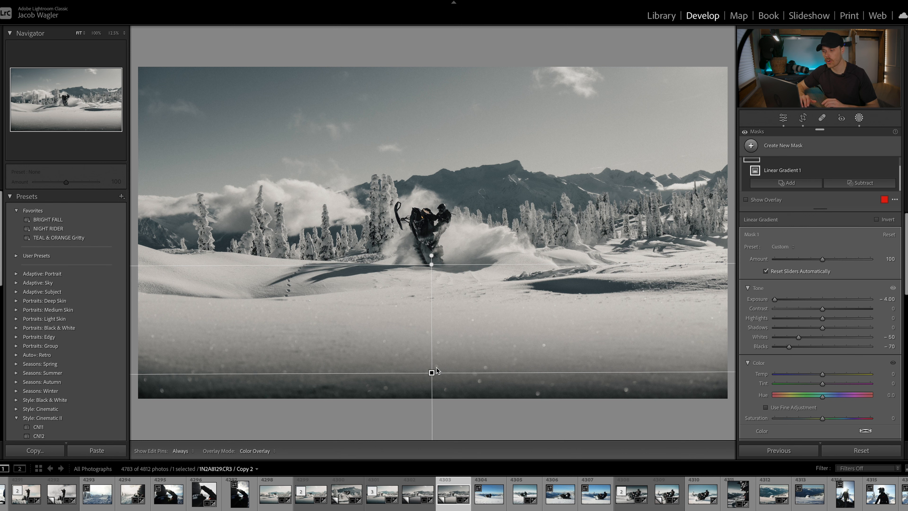
pyautogui.moveTo(432, 372); pyautogui.dragTo(434, 352)
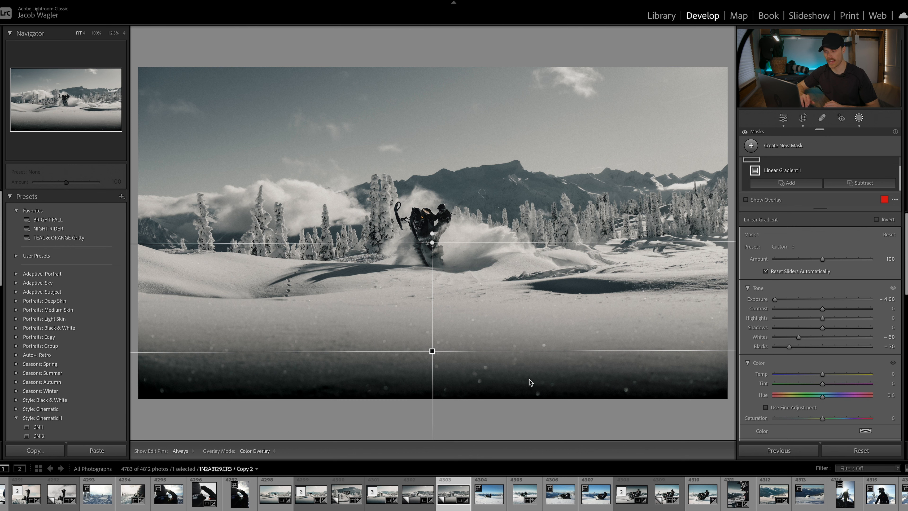
pyautogui.moveTo(432, 352); pyautogui.dragTo(432, 378)
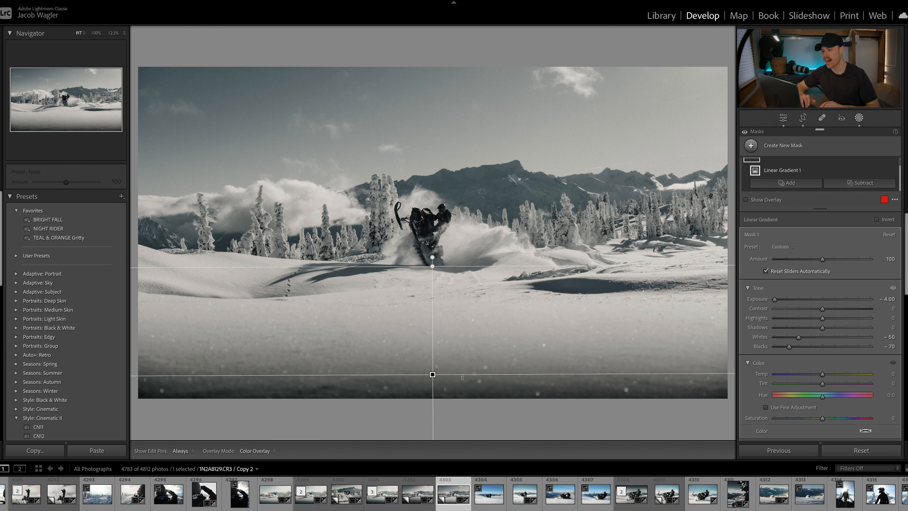
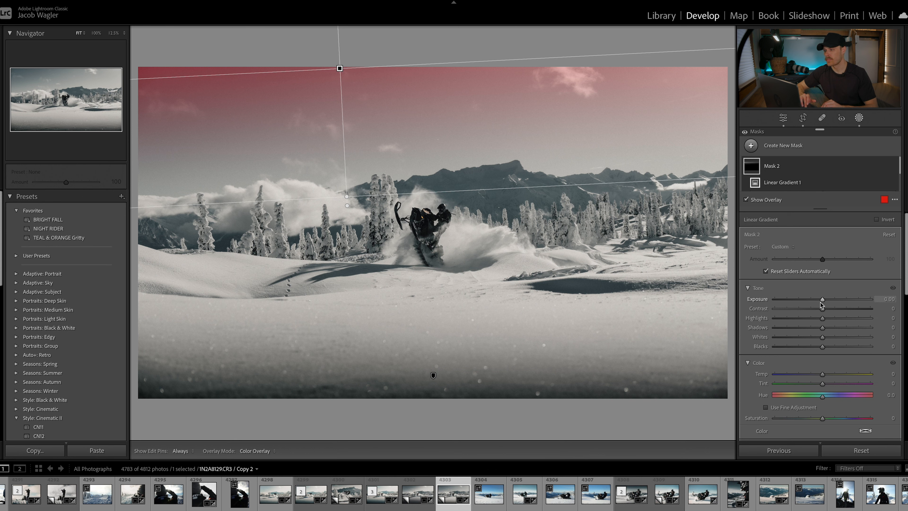
# - Darken the upper sky with a linear gradient mask at −0.77 exposure, and bring the gradient slightly lower toward the treeline
pyautogui.click(859, 119)
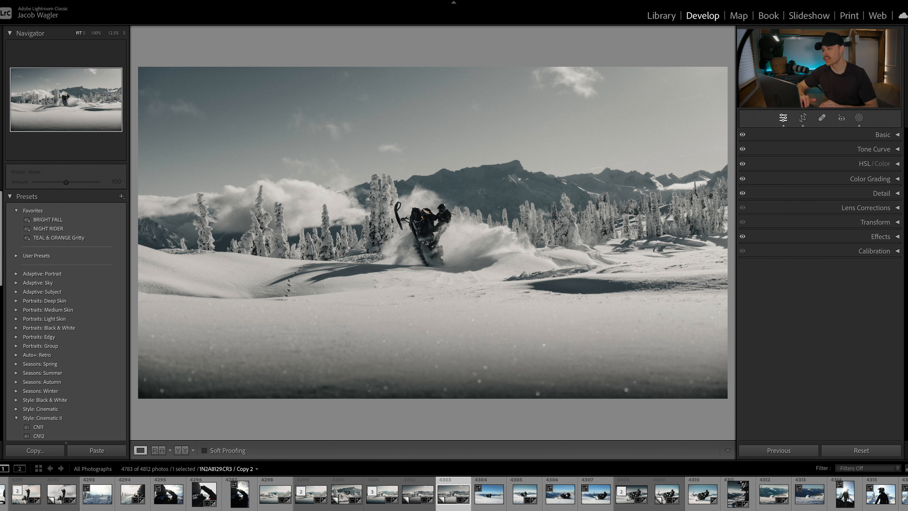
pyautogui.press('m')
pyautogui.moveTo(338, 67); pyautogui.dragTo(347, 200)
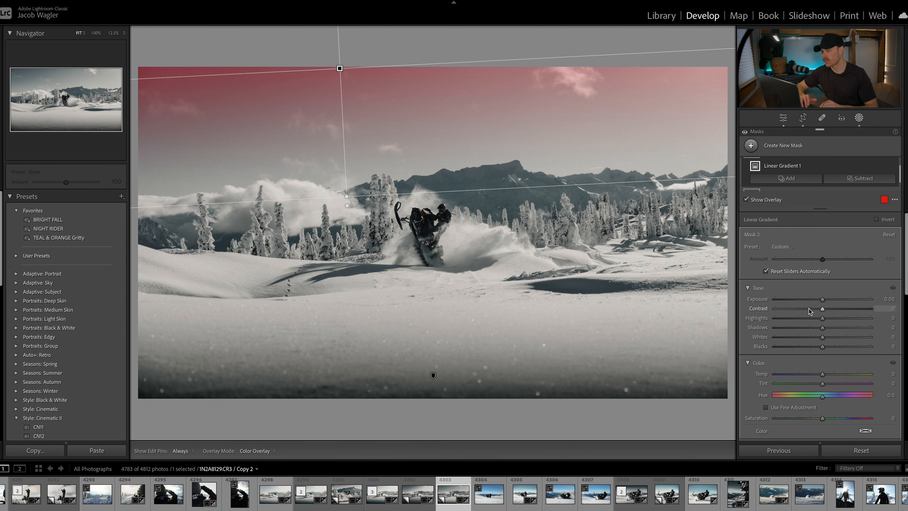
pyautogui.press('o')
pyautogui.moveTo(790, 297); pyautogui.dragTo(780, 298)
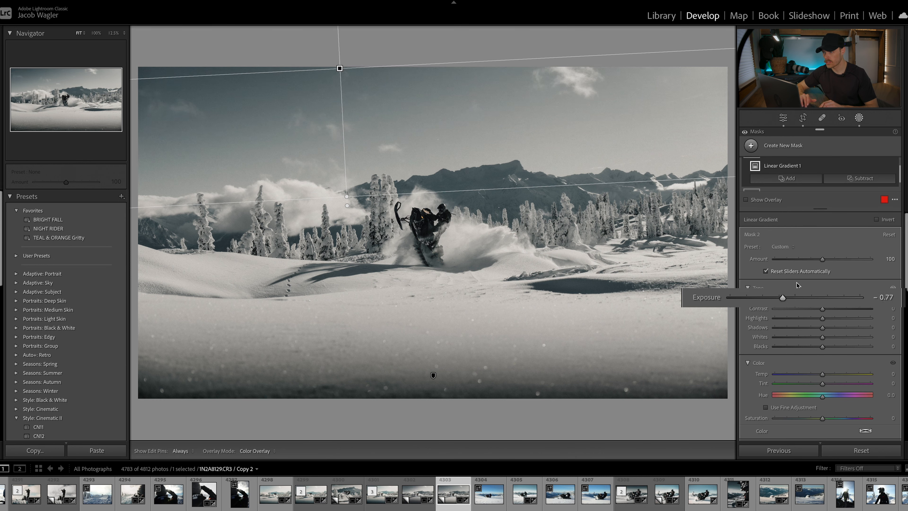
pyautogui.moveTo(347, 198); pyautogui.dragTo(349, 211)
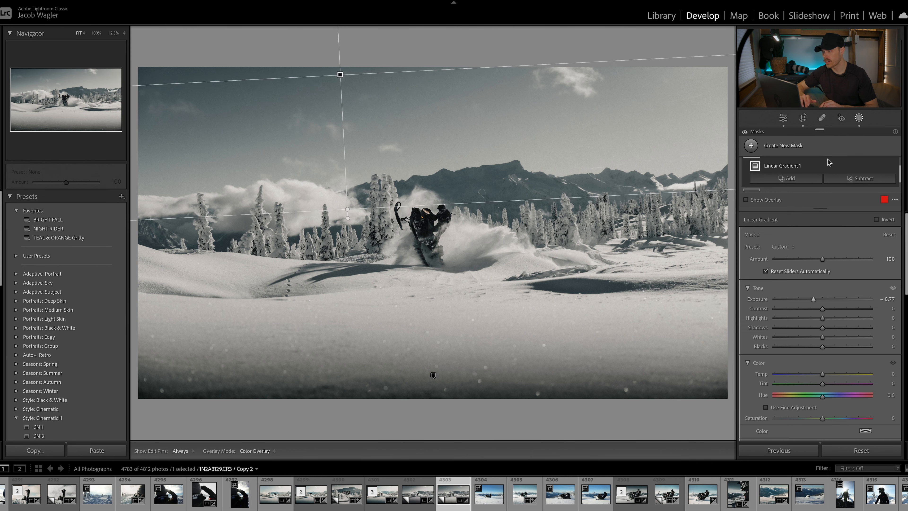
# - Compare the photo with and without the Mask 2 gradient, and rotate the sky gradient slightly closer to level
pyautogui.scroll(2, 829, 165)
pyautogui.click(894, 167)
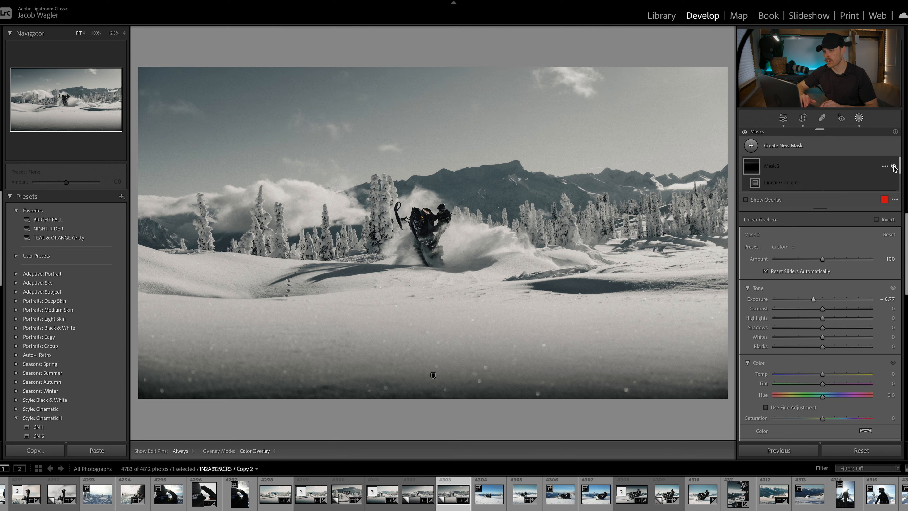
pyautogui.click(894, 167)
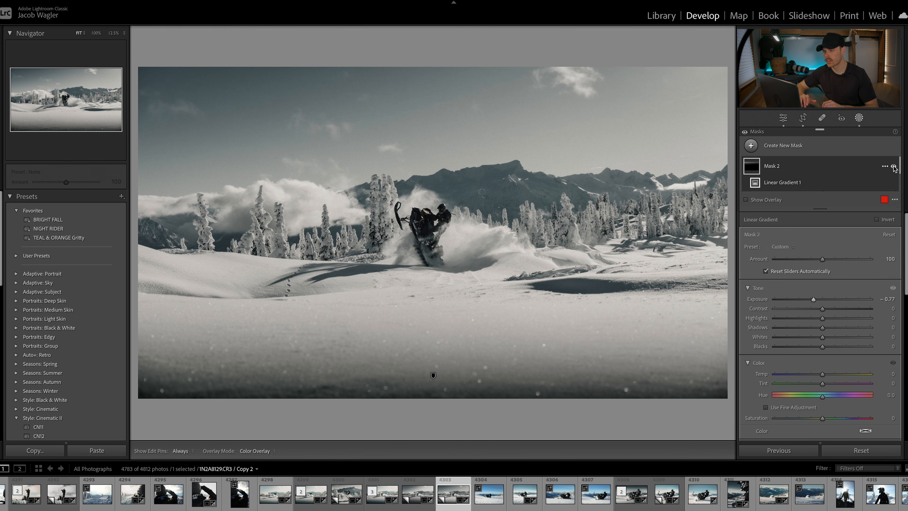
pyautogui.click(894, 167)
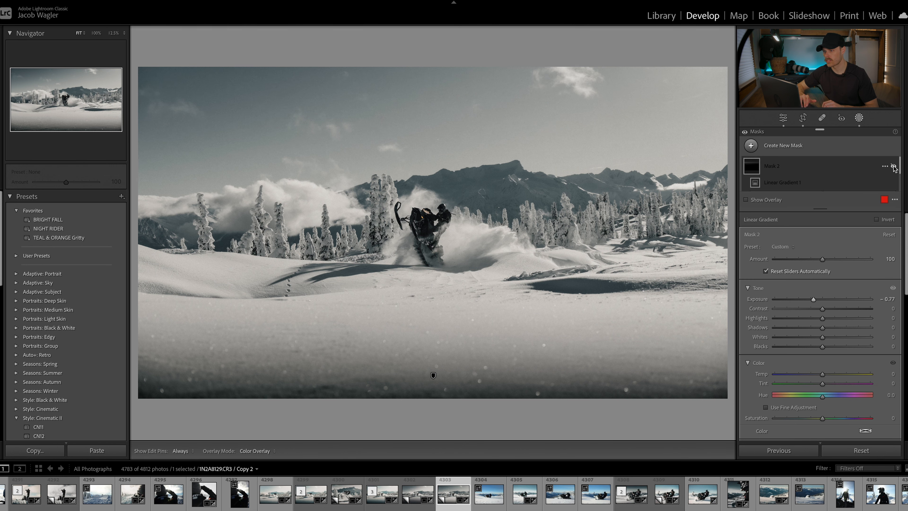
pyautogui.click(894, 167)
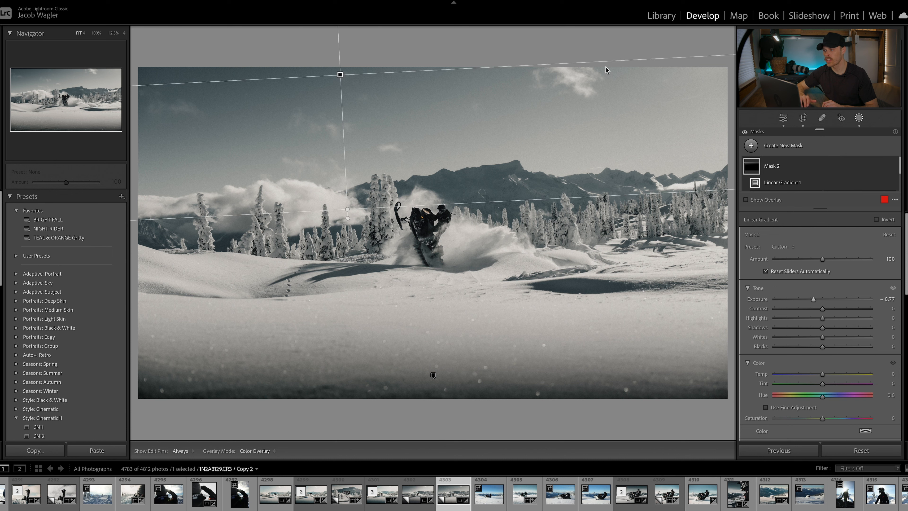
pyautogui.moveTo(595, 65); pyautogui.dragTo(595, 68)
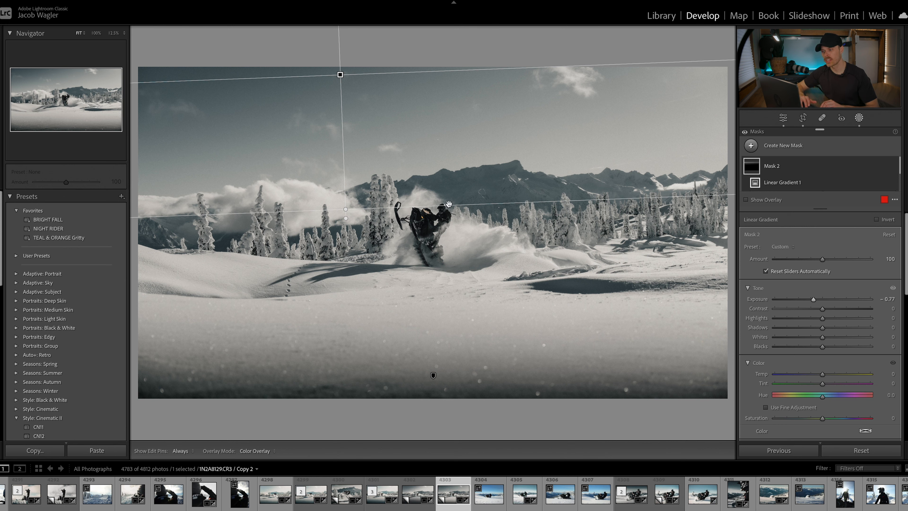
# - Create a Select Subject mask for the rider and snowmobile, and examine its overlay up close for snow spray included in the selection
pyautogui.click(751, 146)
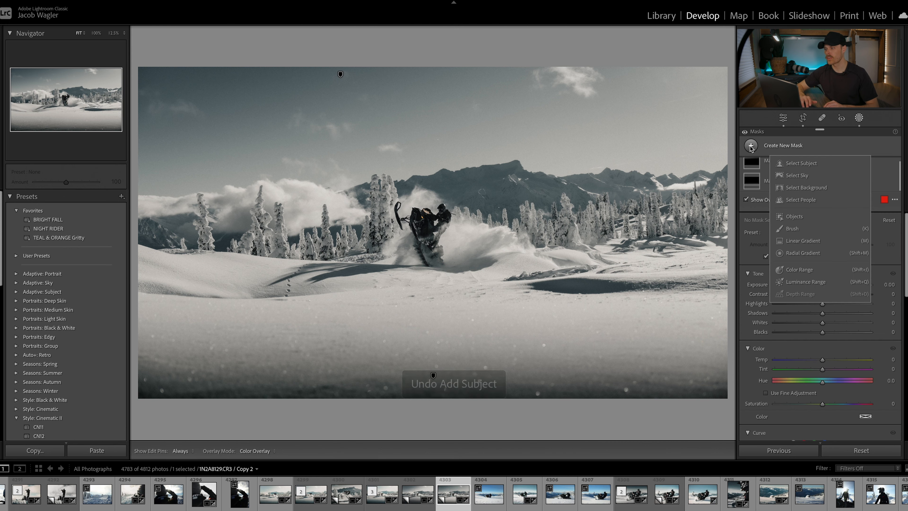
pyautogui.click(801, 164)
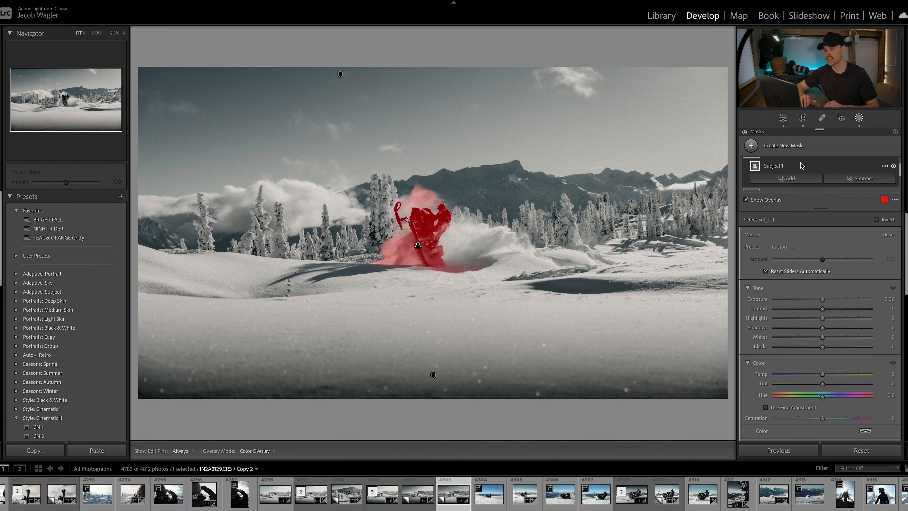
pyautogui.press('super+equal')
pyautogui.press('super+equal')
pyautogui.scroll(3, 462, 230)
pyautogui.hscroll(-5, 462, 230)
pyautogui.scroll(3, 462, 230)
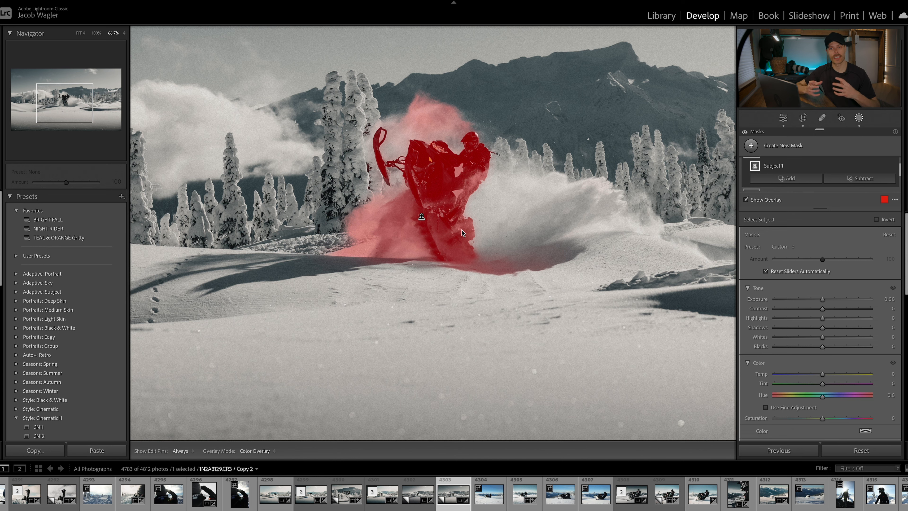
pyautogui.press('super+equal')
pyautogui.press('super+equal')
pyautogui.press('super+minus')
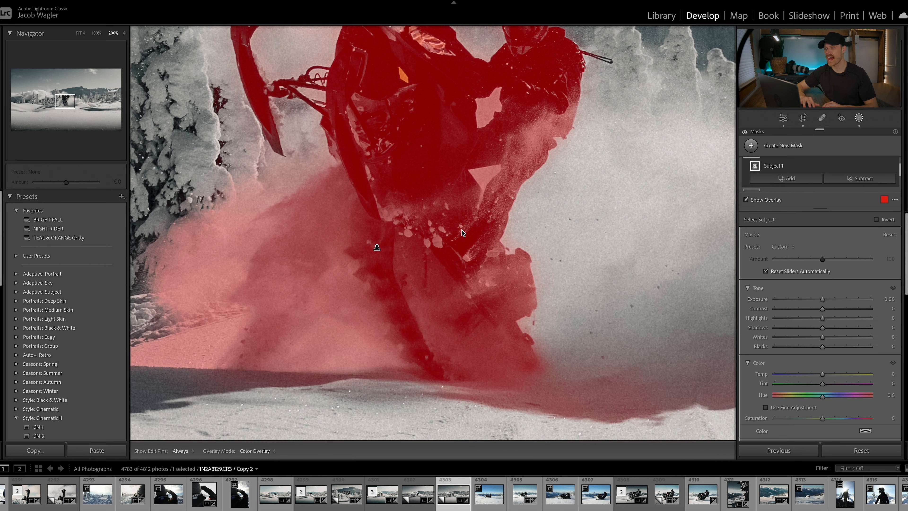
pyautogui.scroll(1, 462, 230)
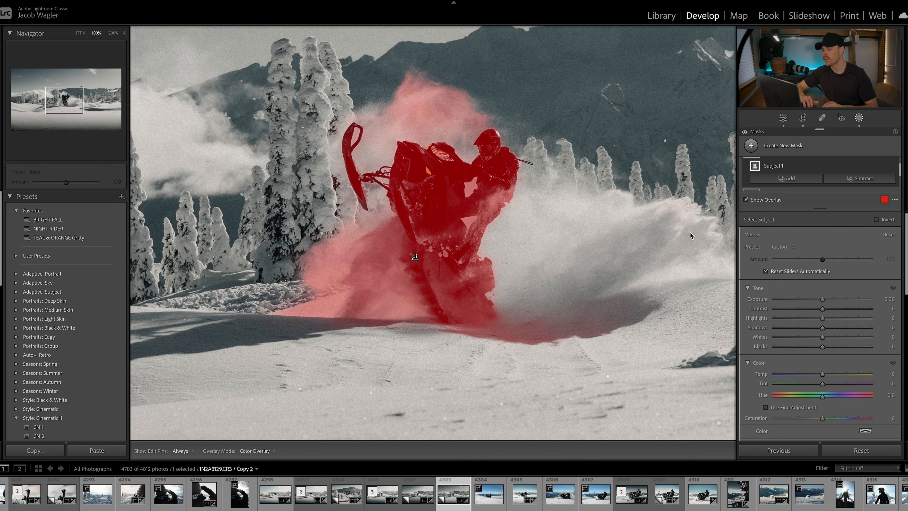
pyautogui.scroll(1, 816, 181)
pyautogui.scroll(-1, 816, 182)
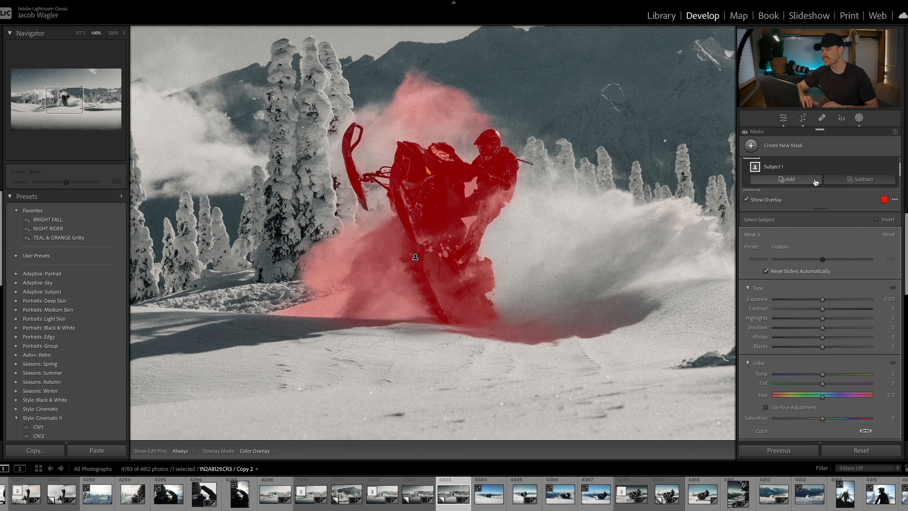
# - Subtract from the subject mask with a brush set to size 25.7, feather 34 and flow 17
pyautogui.click(861, 179)
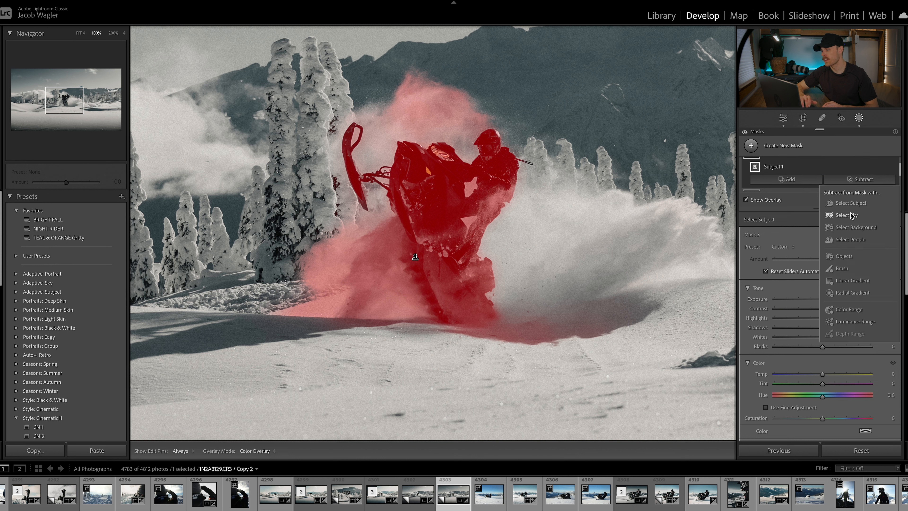
pyautogui.click(845, 267)
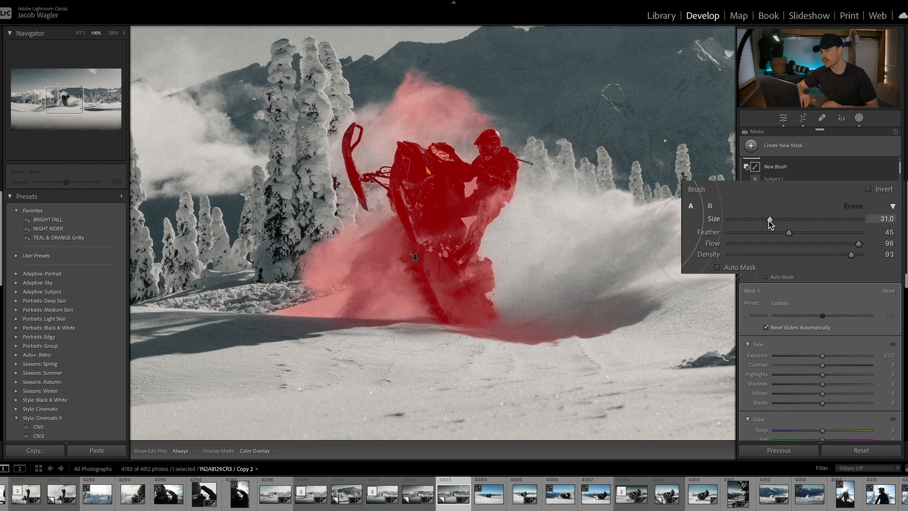
pyautogui.moveTo(770, 220); pyautogui.dragTo(771, 235)
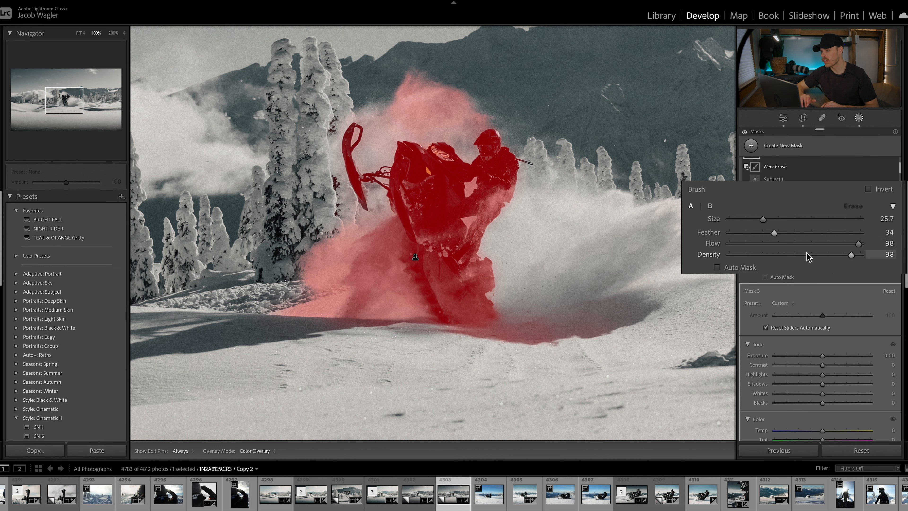
pyautogui.moveTo(859, 244); pyautogui.dragTo(751, 247)
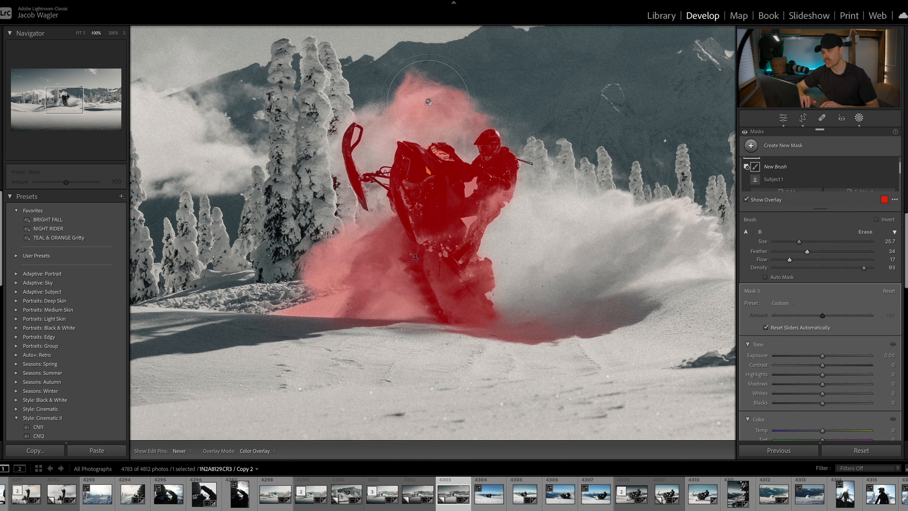
# - Raise the subtracting brush's flow to 100 and paint the snow cloud above the snowmobile out of the mask
pyautogui.moveTo(428, 101); pyautogui.dragTo(434, 103)
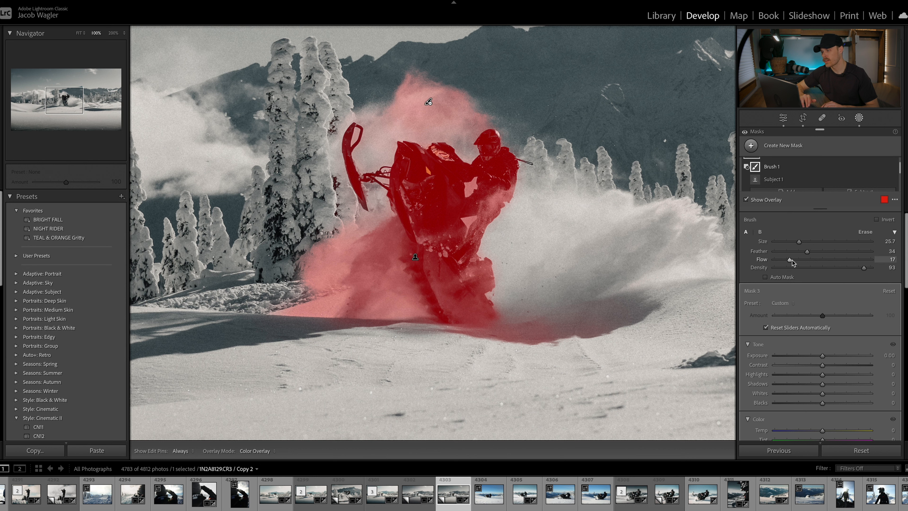
pyautogui.moveTo(792, 260)
pyautogui.mouseDown()
pyautogui.moveTo(768, 247)
pyautogui.moveTo(886, 245)
pyautogui.mouseUp()
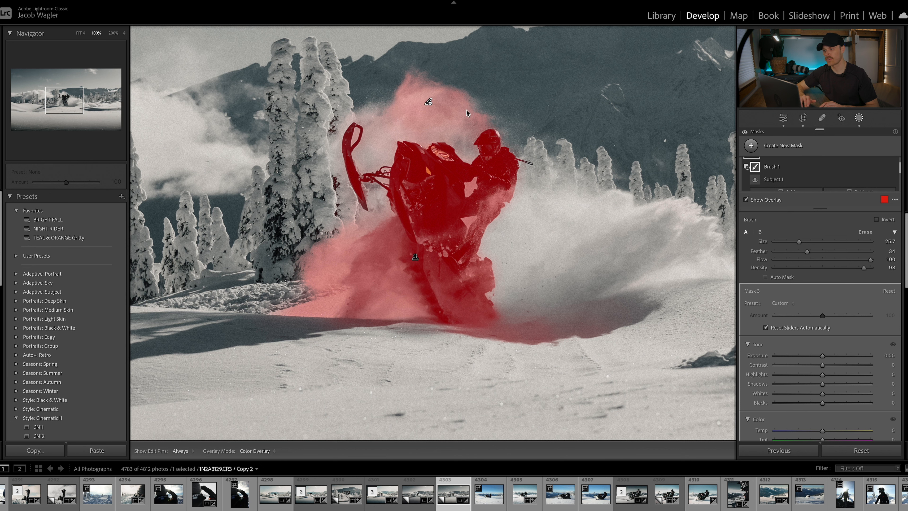
pyautogui.moveTo(448, 104)
pyautogui.mouseDown()
pyautogui.moveTo(416, 91)
pyautogui.moveTo(402, 93)
pyautogui.moveTo(434, 94)
pyautogui.moveTo(383, 97)
pyautogui.moveTo(474, 94)
pyautogui.moveTo(412, 75)
pyautogui.mouseUp()
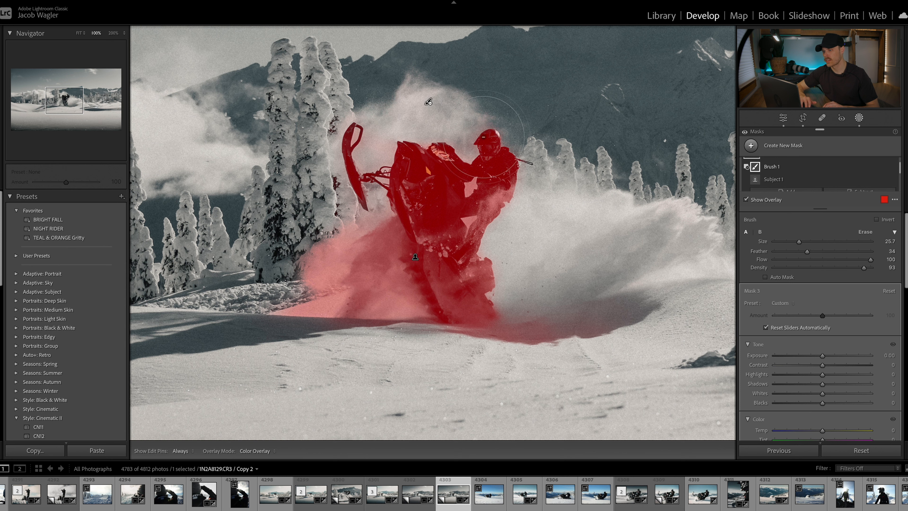
# - Reduce the brush to size 18 and remove the powder behind and below the snowmobile's track from the subject mask
pyautogui.scroll(-5, 427, 106)
pyautogui.press('h')
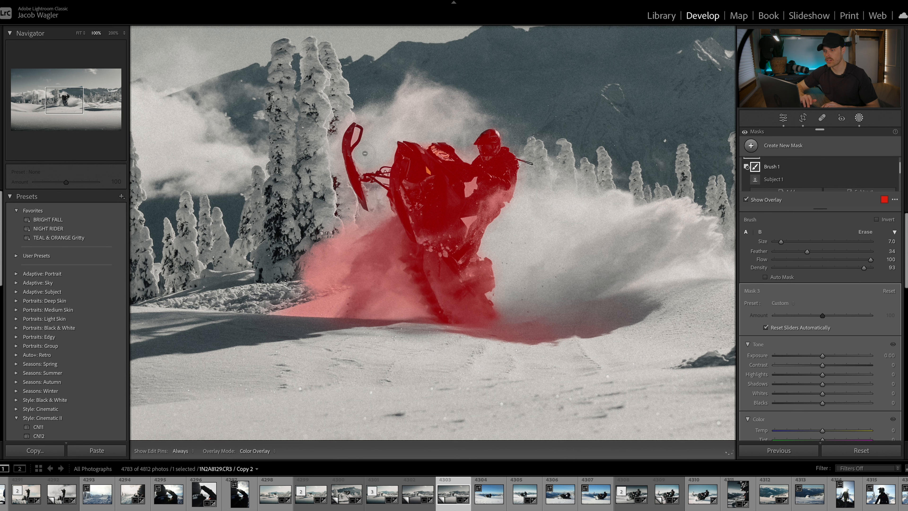
pyautogui.scroll(5, 312, 253)
pyautogui.press('h')
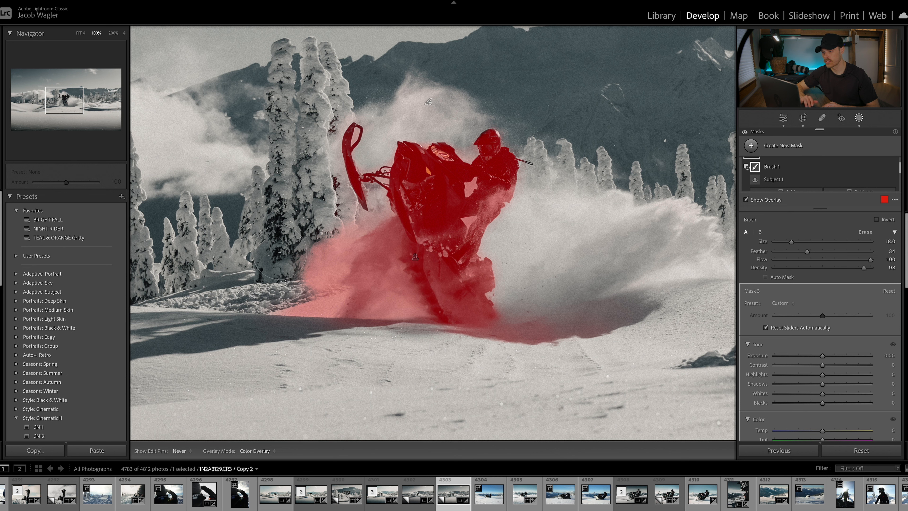
pyautogui.moveTo(283, 253); pyautogui.dragTo(310, 314)
pyautogui.moveTo(300, 349)
pyautogui.mouseDown()
pyautogui.moveTo(327, 336)
pyautogui.moveTo(285, 228)
pyautogui.moveTo(335, 310)
pyautogui.moveTo(352, 316)
pyautogui.moveTo(330, 264)
pyautogui.moveTo(374, 299)
pyautogui.moveTo(376, 275)
pyautogui.moveTo(410, 322)
pyautogui.mouseUp()
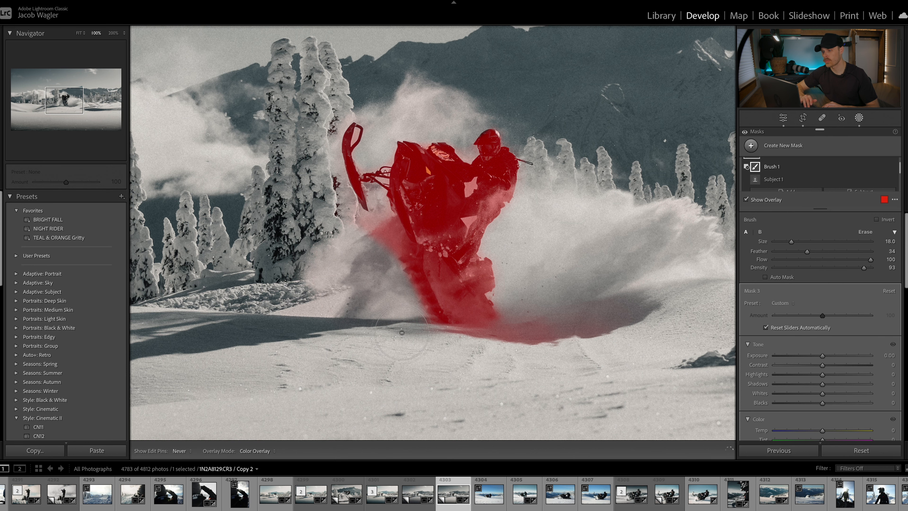
# - Check the cleaned mask on the whole photo, and brighten the rider and snowmobile with an exposure of 1.01
pyautogui.press('h')
pyautogui.press('z')
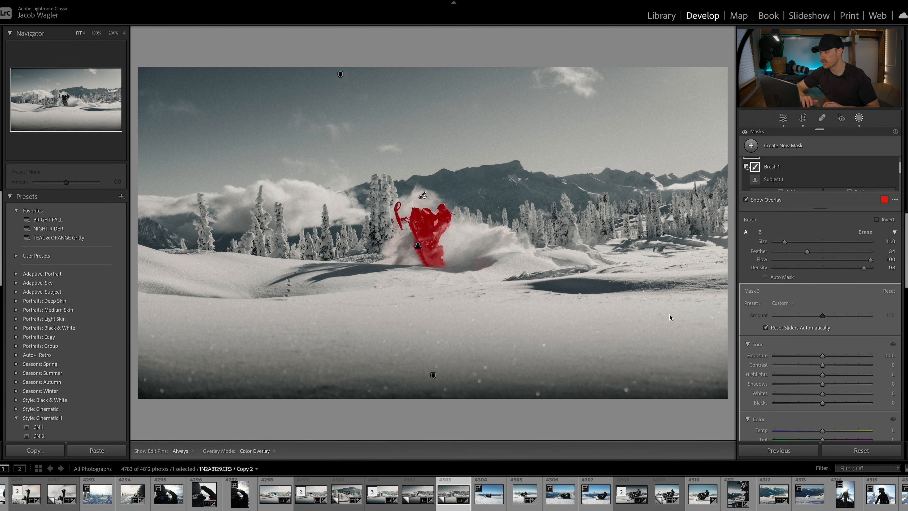
pyautogui.press('super+equal')
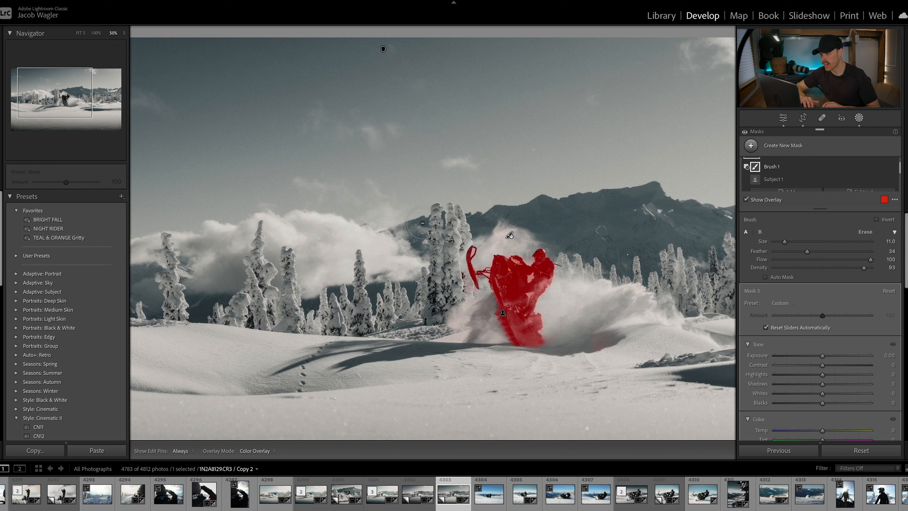
pyautogui.scroll(4, 423, 223)
pyautogui.moveTo(423, 223); pyautogui.dragTo(342, 143)
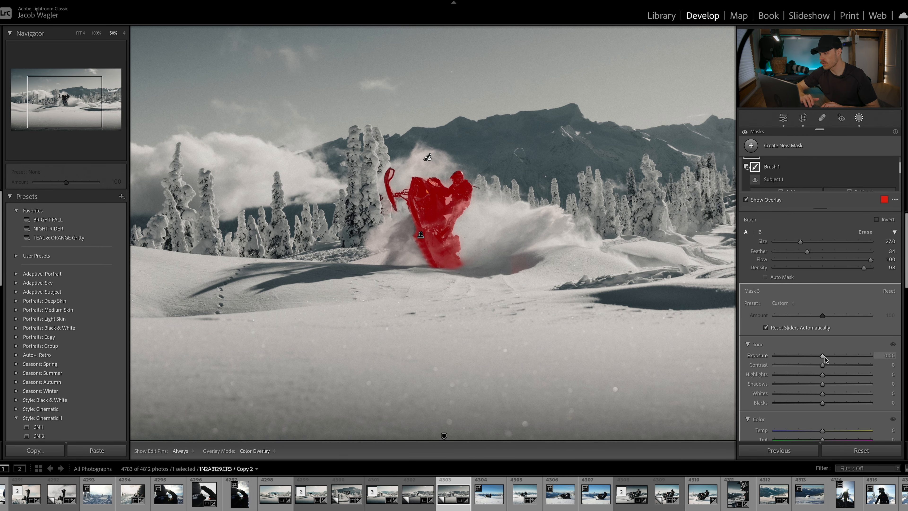
pyautogui.moveTo(825, 357)
pyautogui.mouseDown()
pyautogui.moveTo(799, 360)
pyautogui.moveTo(812, 365)
pyautogui.mouseUp()
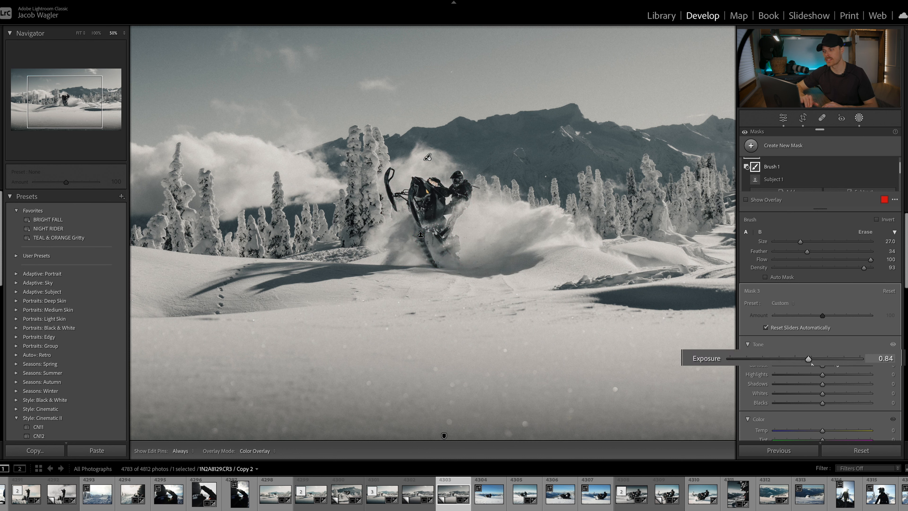
pyautogui.moveTo(811, 363)
pyautogui.mouseDown()
pyautogui.moveTo(843, 360)
pyautogui.moveTo(814, 354)
pyautogui.mouseUp()
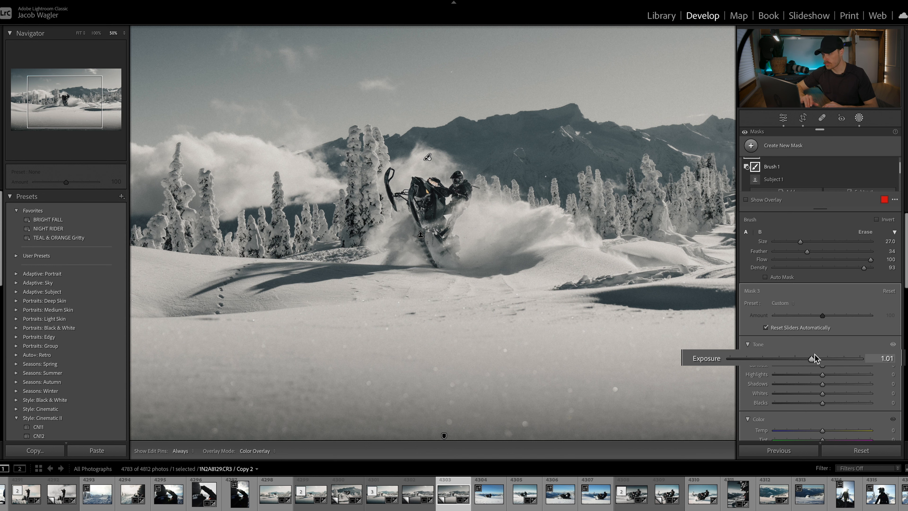
pyautogui.moveTo(815, 359); pyautogui.dragTo(815, 358)
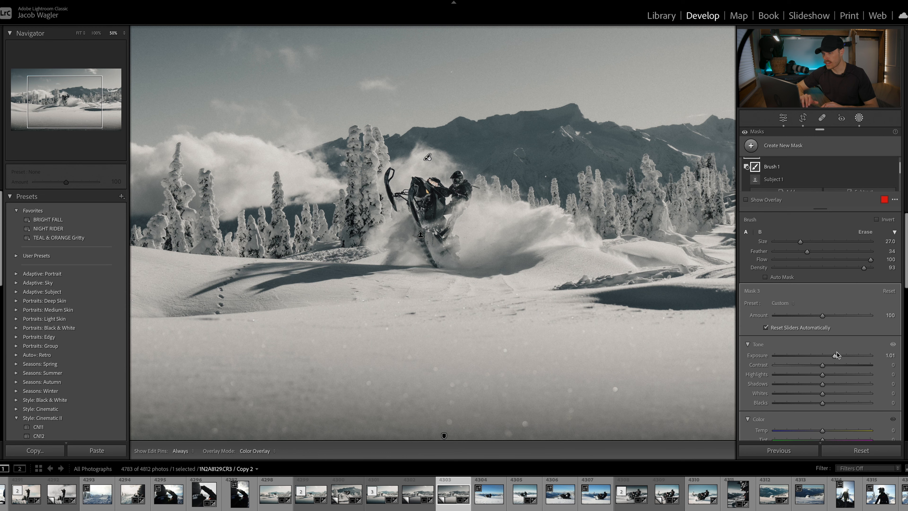
# - Refine the subject mask's tone while viewing the rider up close, with exposure 0.89, contrast 21 and shadows 12
pyautogui.press('z')
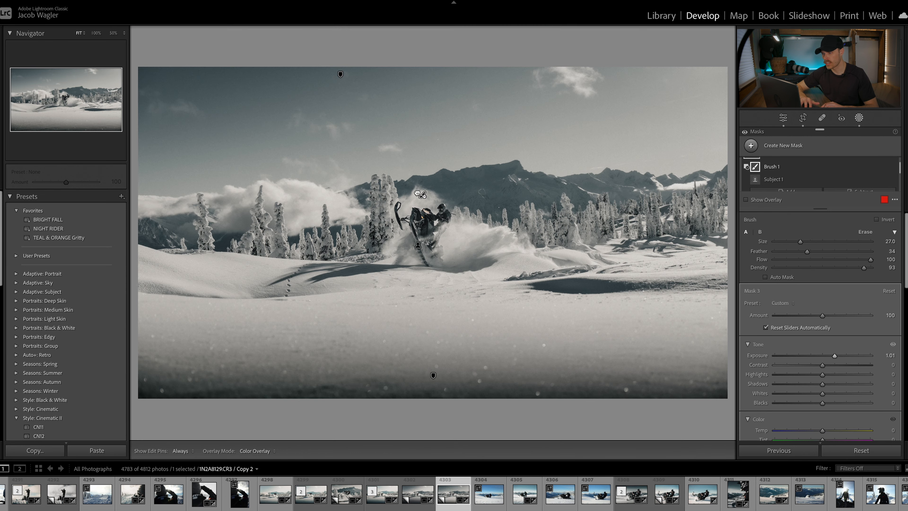
pyautogui.click(418, 193)
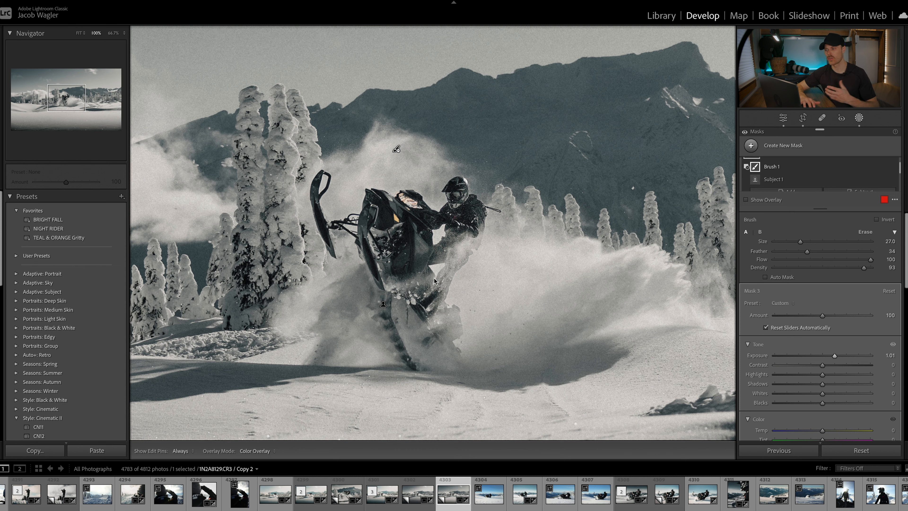
pyautogui.moveTo(819, 360); pyautogui.dragTo(821, 360)
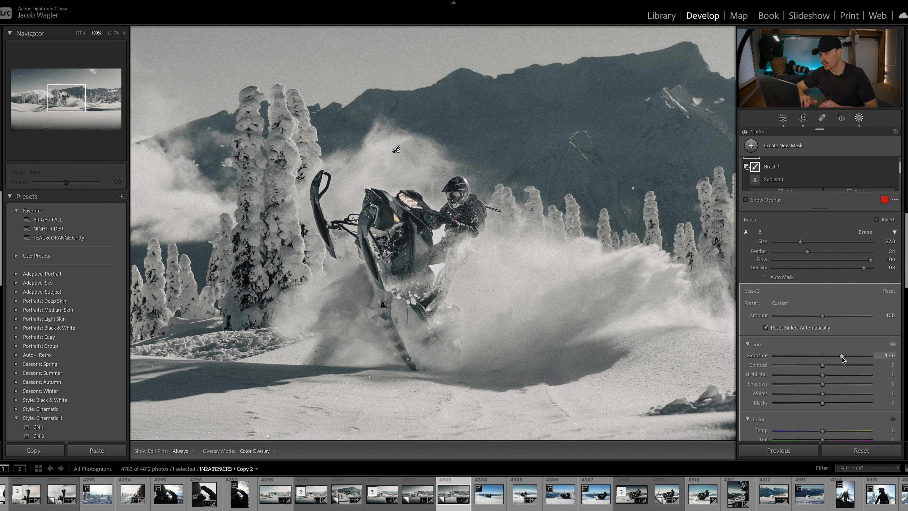
pyautogui.moveTo(821, 360); pyautogui.dragTo(816, 360)
pyautogui.moveTo(814, 360); pyautogui.dragTo(811, 360)
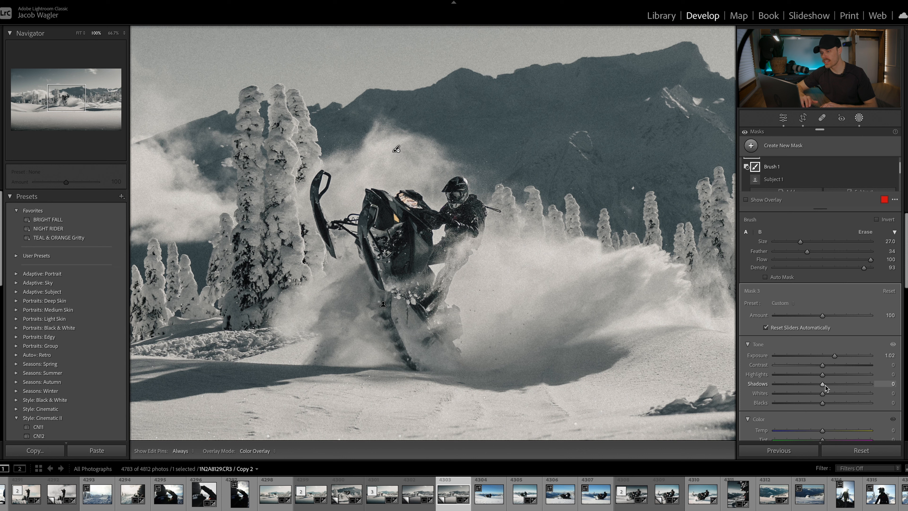
pyautogui.moveTo(823, 384); pyautogui.dragTo(830, 385)
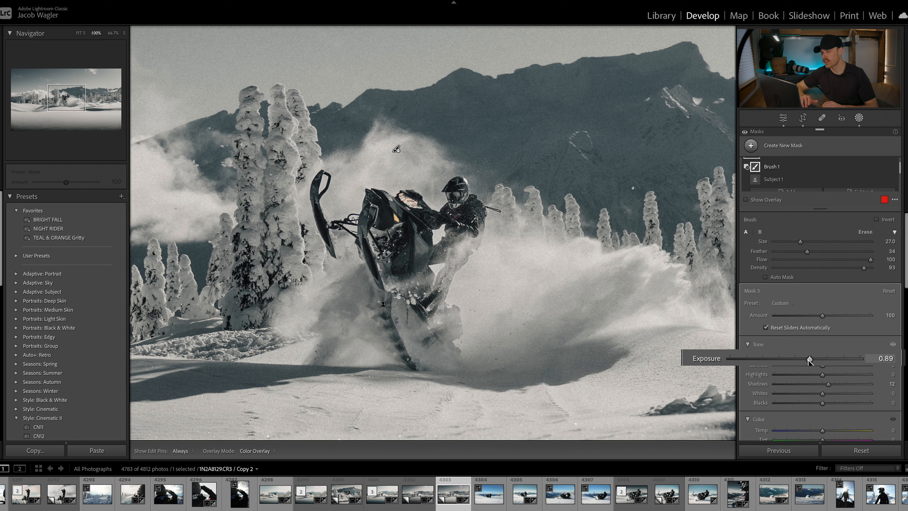
pyautogui.moveTo(795, 367); pyautogui.dragTo(809, 367)
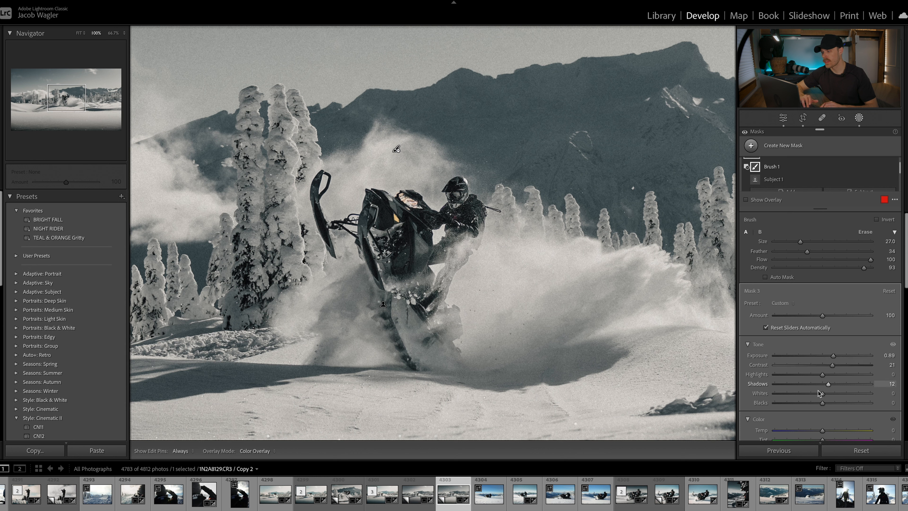
# - Raise the clarity of the rider's subject mask to 17
pyautogui.scroll(-5, 804, 404)
pyautogui.scroll(-3, 803, 404)
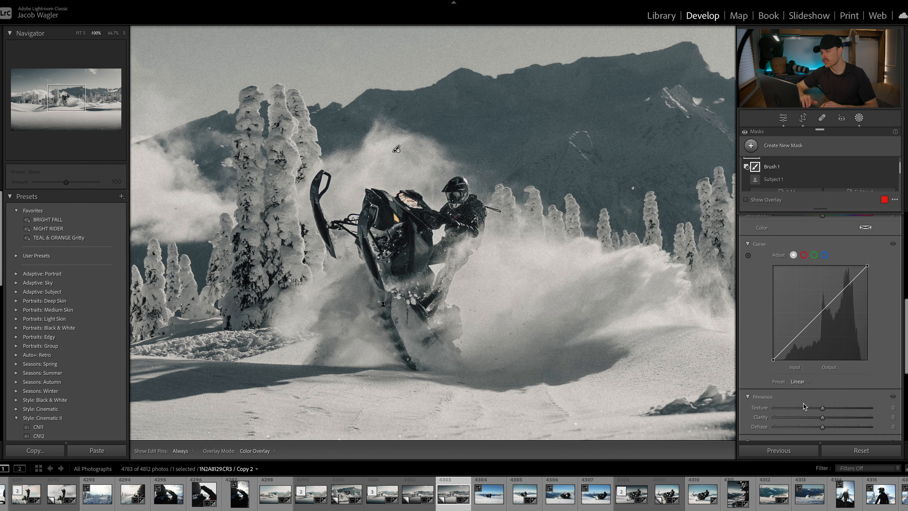
pyautogui.scroll(-2, 804, 406)
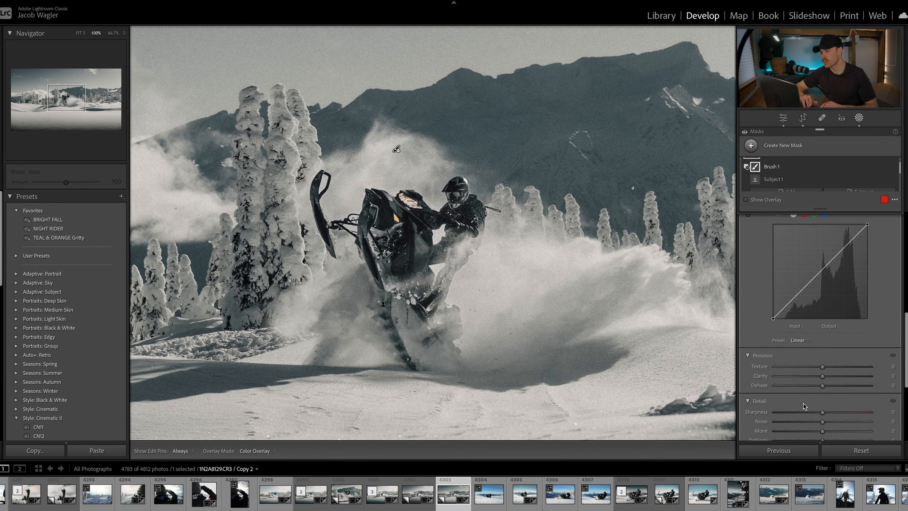
pyautogui.click(823, 376)
pyautogui.moveTo(796, 379); pyautogui.dragTo(807, 379)
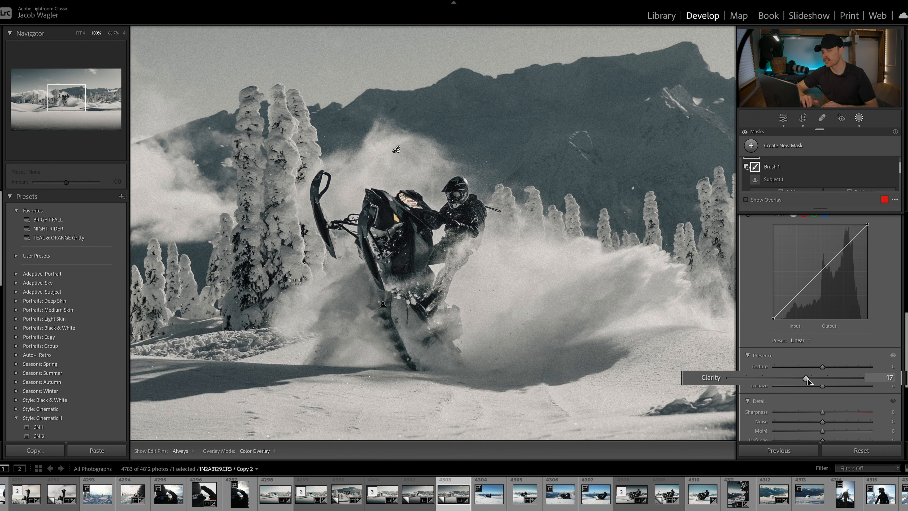
# - Fine-tune the rider mask's tone with highlights -20, shadows 16 and whites -7
pyautogui.scroll(6, 785, 357)
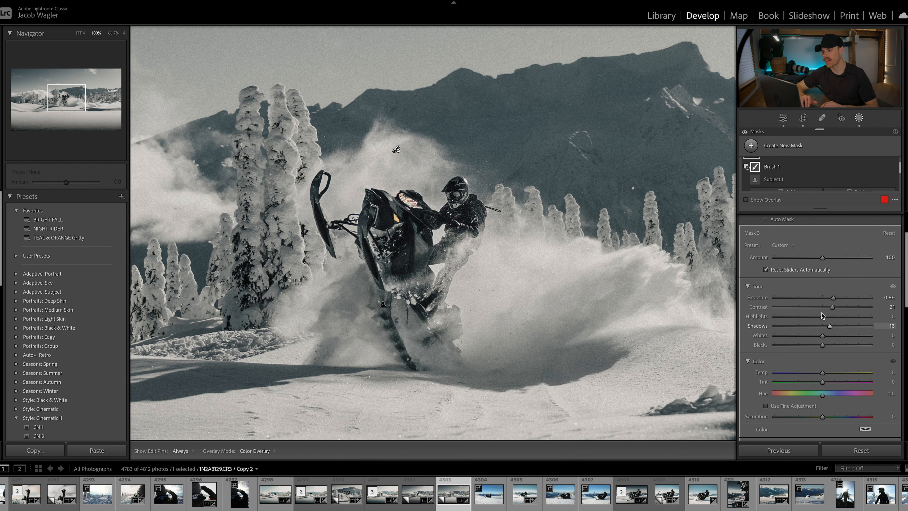
pyautogui.moveTo(820, 318)
pyautogui.mouseDown()
pyautogui.moveTo(804, 319)
pyautogui.moveTo(812, 319)
pyautogui.mouseUp()
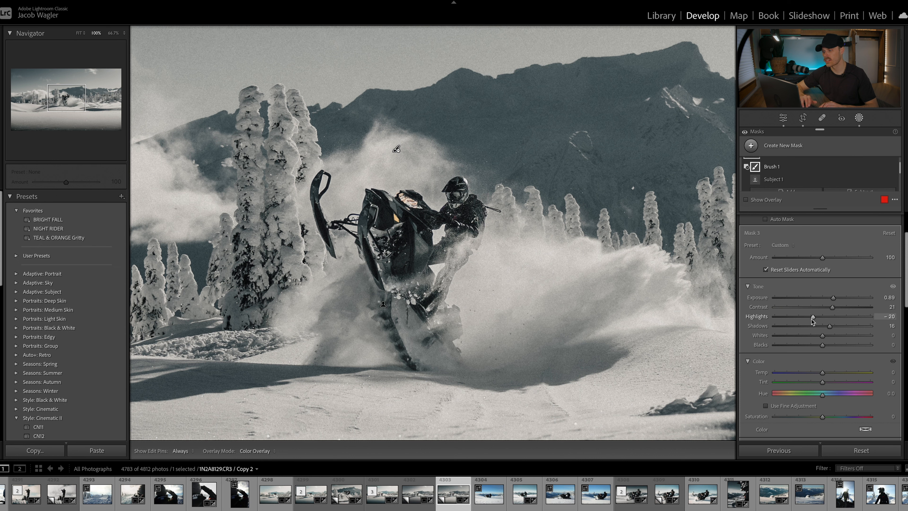
pyautogui.moveTo(822, 336); pyautogui.dragTo(819, 336)
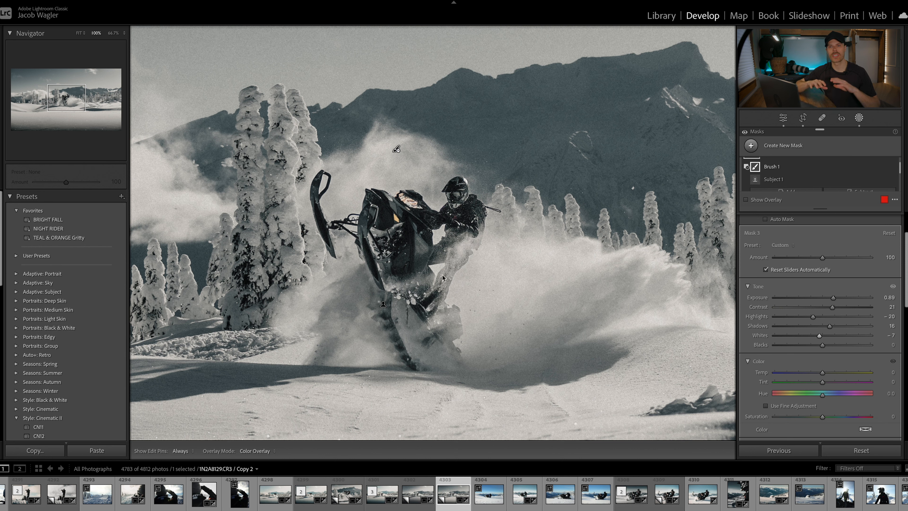
# - Compare the photo with and without the rider mask, both up close and across the whole frame
pyautogui.scroll(1, 822, 172)
pyautogui.click(893, 166)
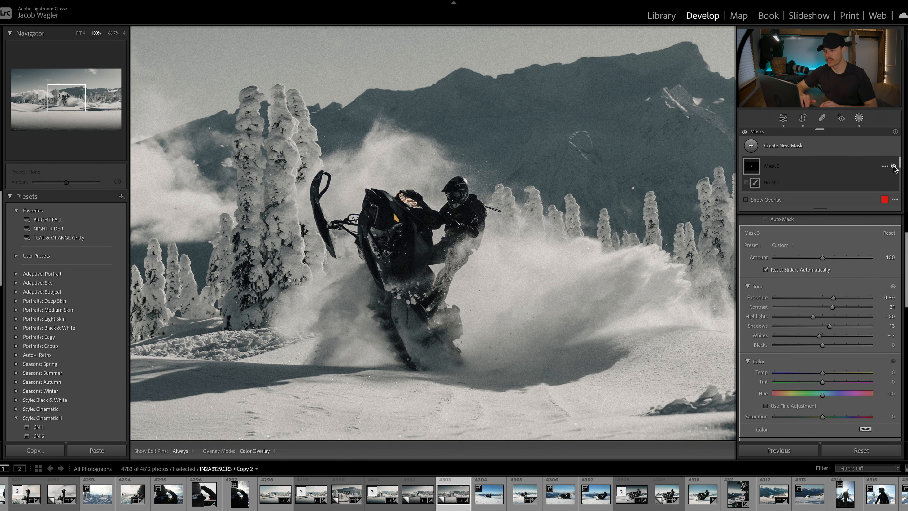
pyautogui.click(893, 166)
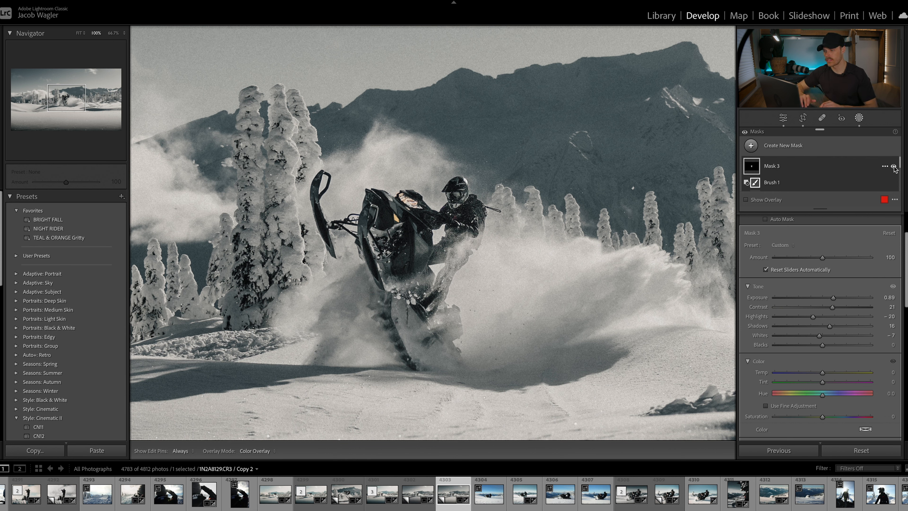
pyautogui.click(893, 166)
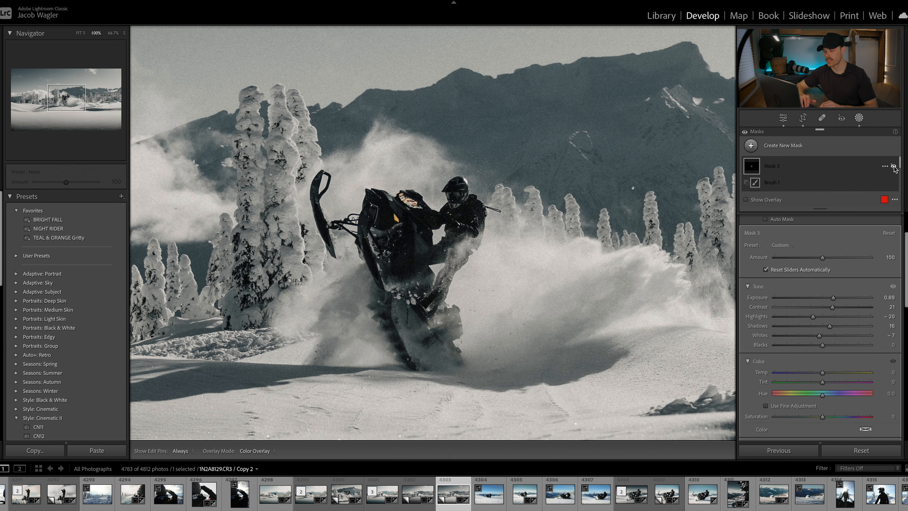
pyautogui.click(893, 166)
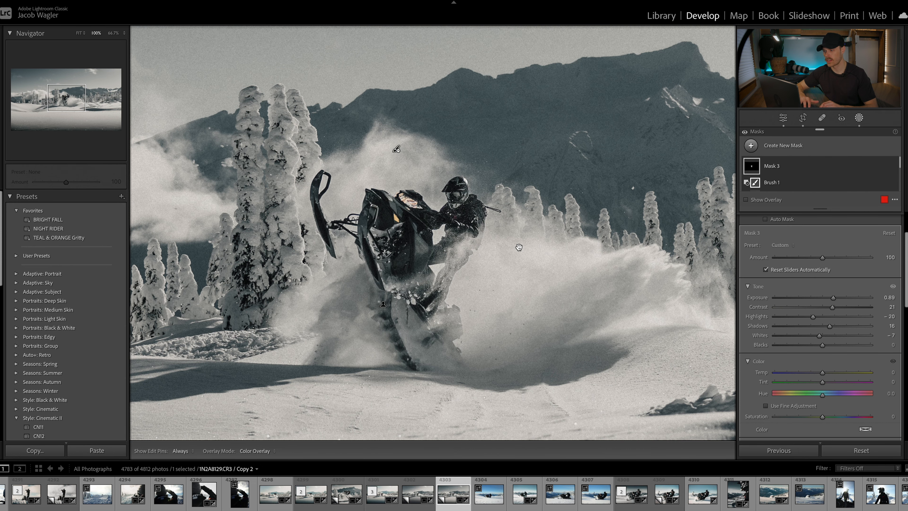
pyautogui.press('z')
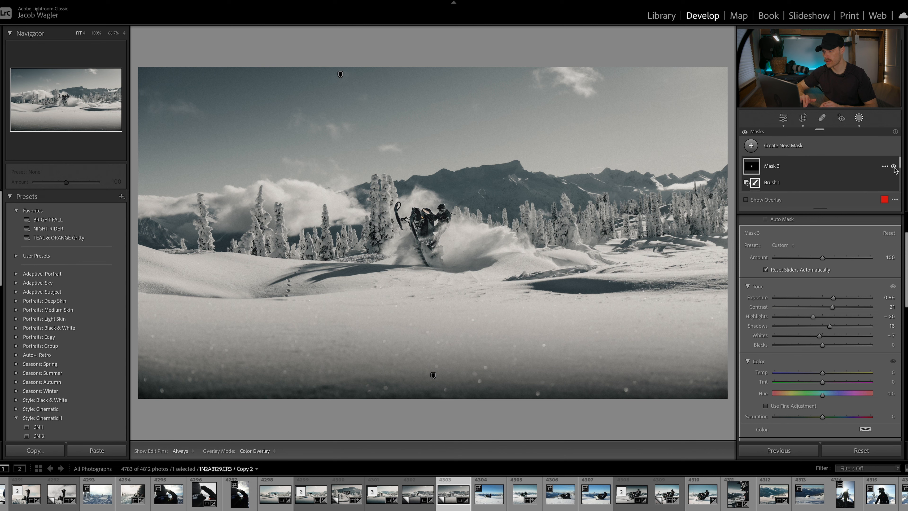
pyautogui.click(894, 166)
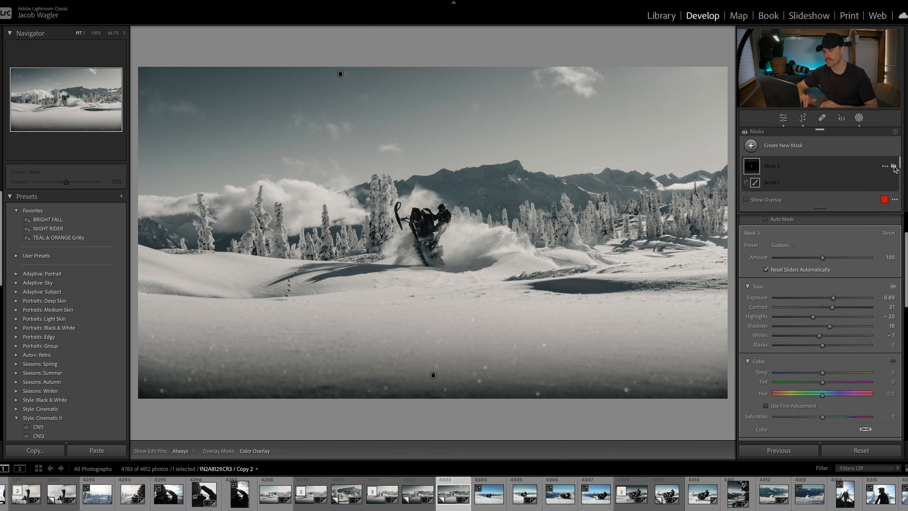
pyautogui.click(893, 166)
pyautogui.click(459, 276)
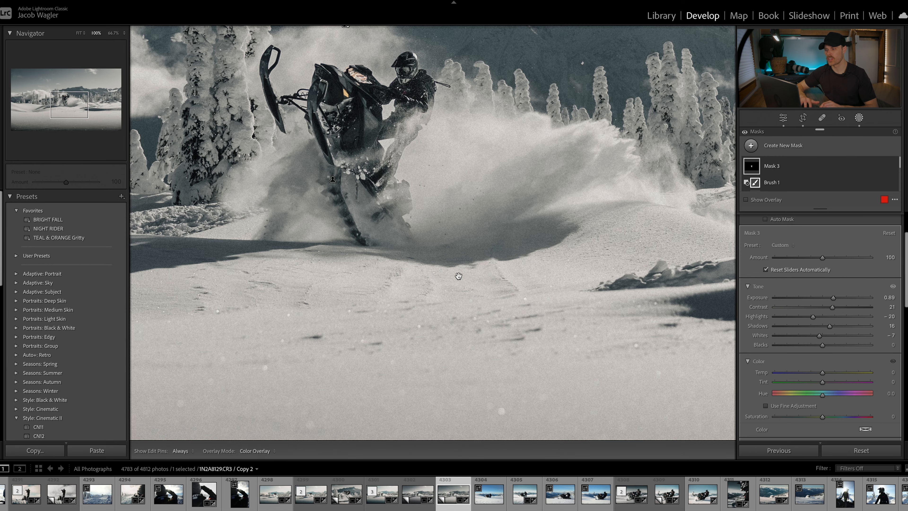
pyautogui.moveTo(460, 277); pyautogui.dragTo(509, 372)
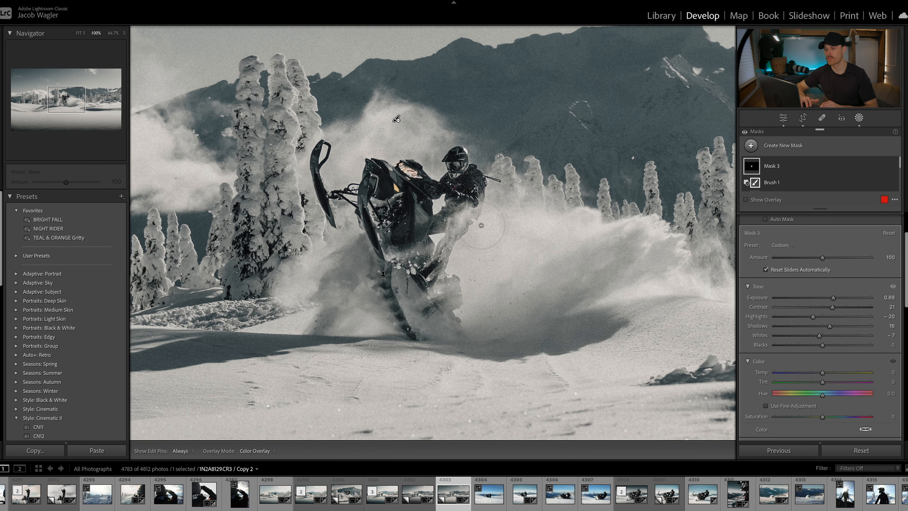
pyautogui.press('Escape')
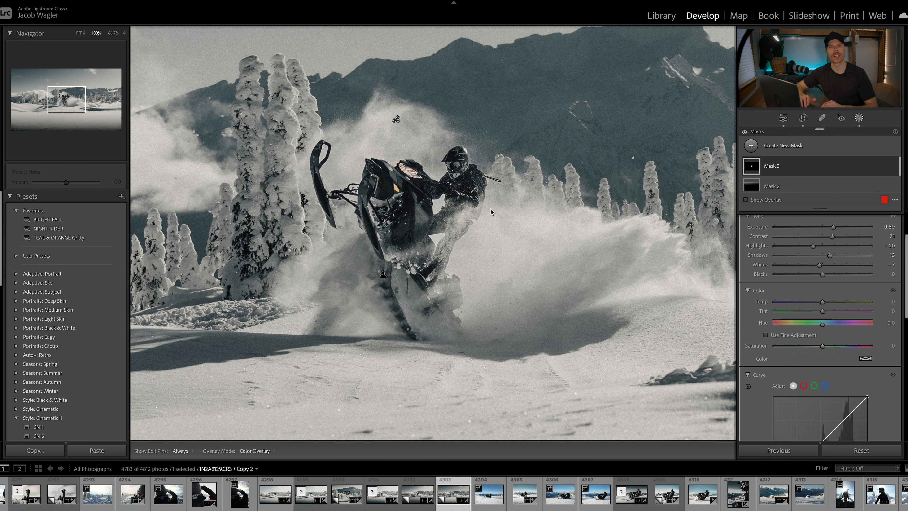
# - Compare the whole photo with and without all masks
pyautogui.click(439, 215)
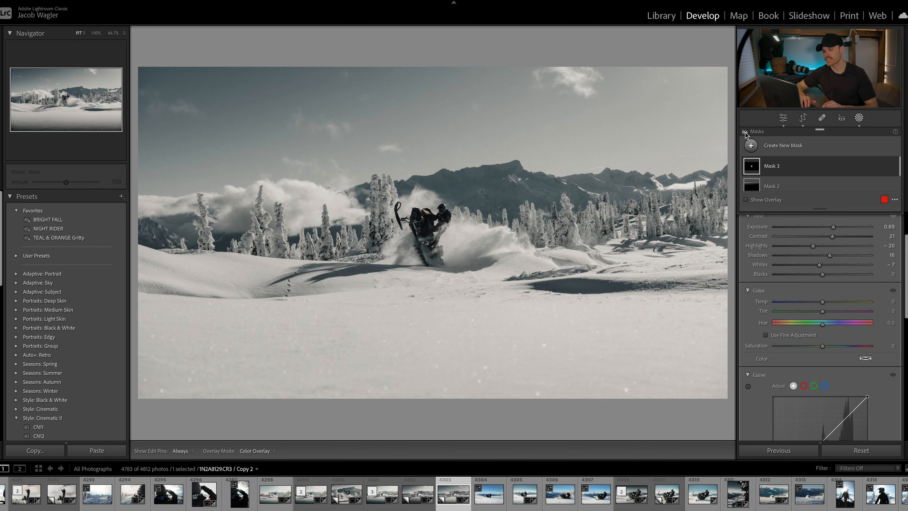
pyautogui.click(746, 132)
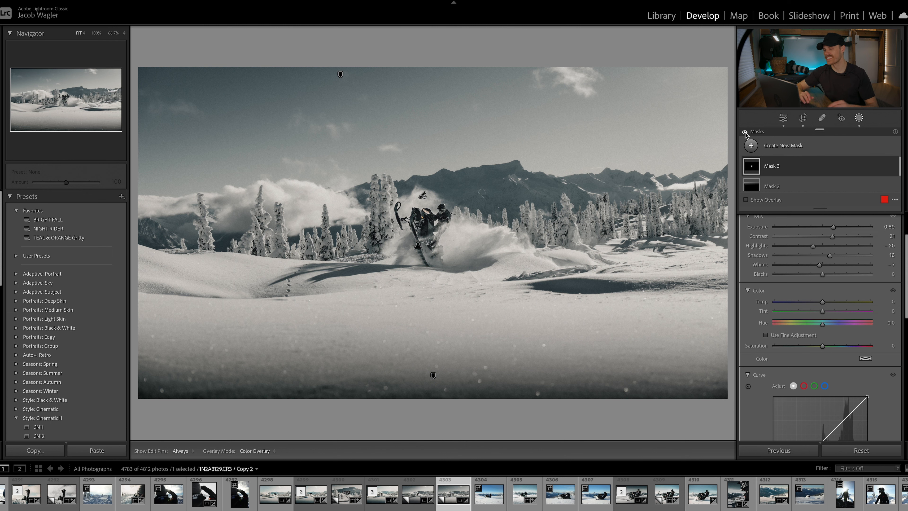
pyautogui.click(745, 132)
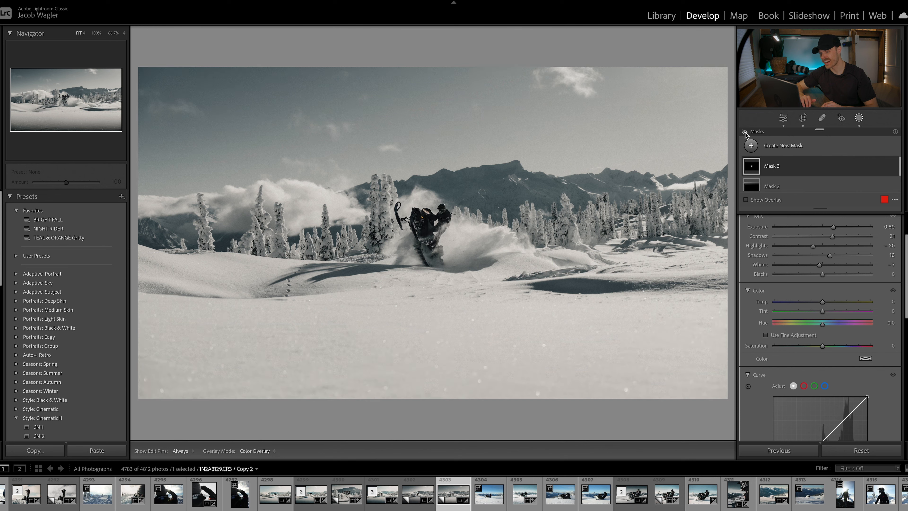
pyautogui.click(745, 132)
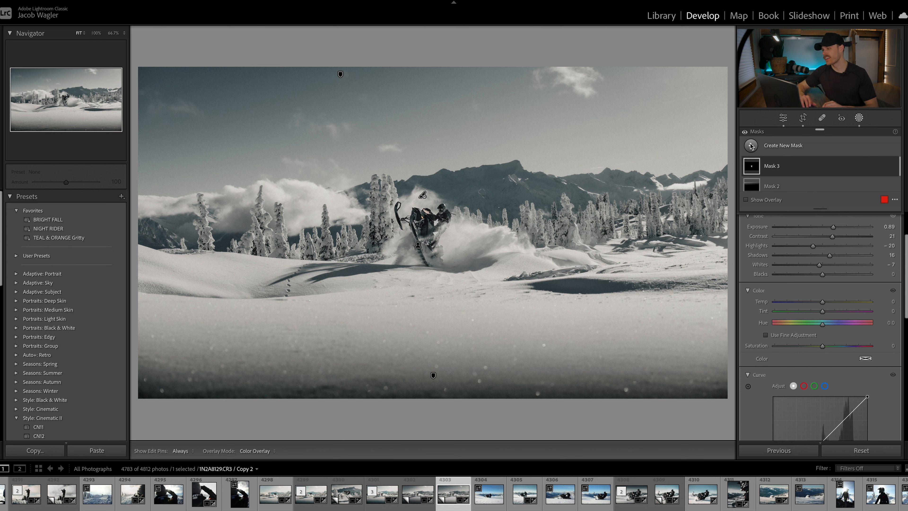
# - Add a large tilted radial gradient mask centred in the photo's upper-right sky, reaching down over the mountains towards the rider
pyautogui.click(751, 146)
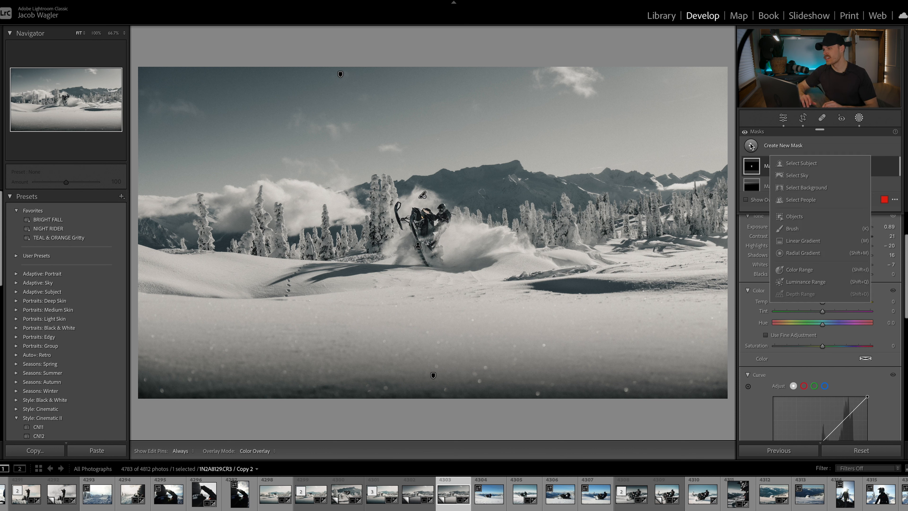
pyautogui.click(803, 253)
pyautogui.moveTo(687, 115); pyautogui.dragTo(408, 219)
pyautogui.moveTo(559, 215); pyautogui.dragTo(617, 253)
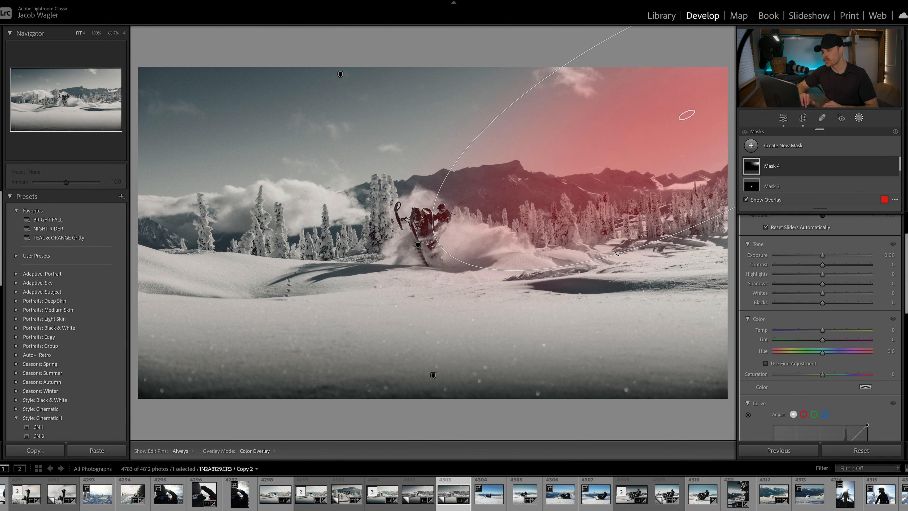
pyautogui.moveTo(708, 113); pyautogui.dragTo(693, 97)
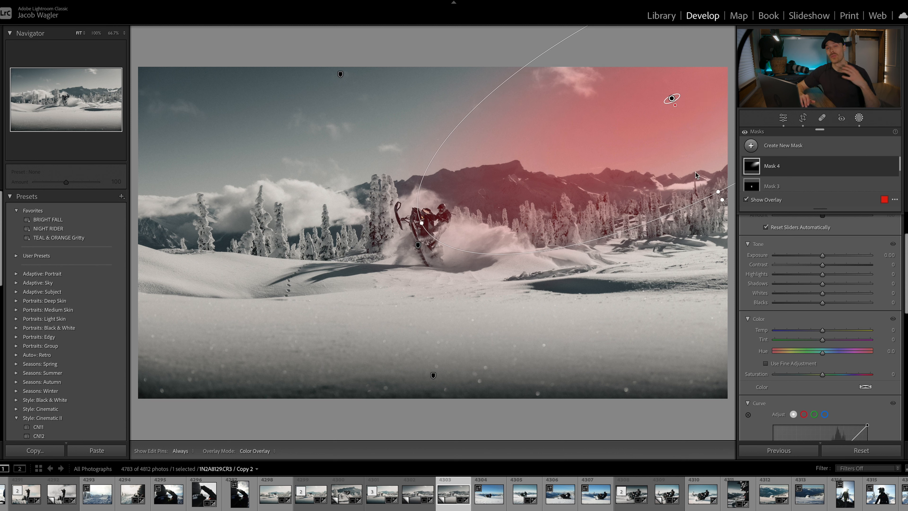
pyautogui.moveTo(640, 151); pyautogui.dragTo(664, 140)
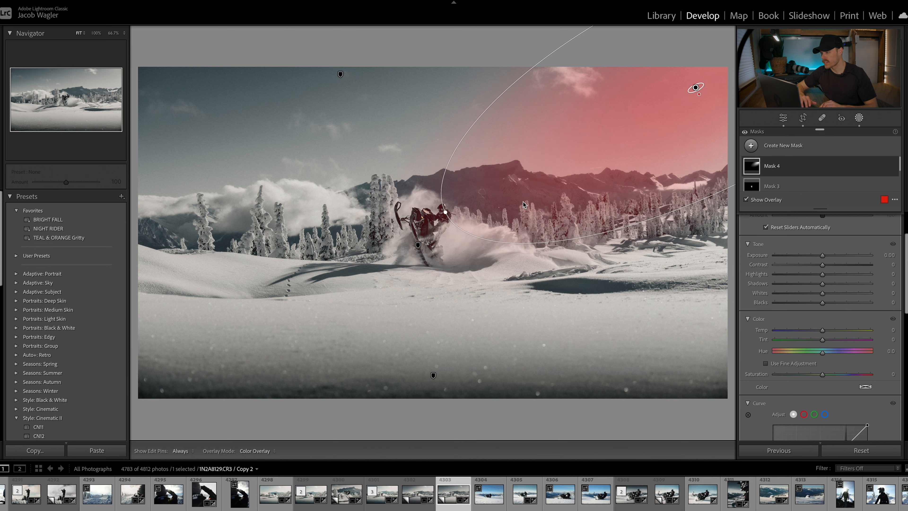
# - Brighten and haze the area under the radial gradient with exposure 0.88 and dehaze -15
pyautogui.moveTo(825, 258)
pyautogui.mouseDown()
pyautogui.moveTo(798, 260)
pyautogui.moveTo(809, 259)
pyautogui.mouseUp()
pyautogui.scroll(-1, 774, 340)
pyautogui.scroll(-10, 821, 346)
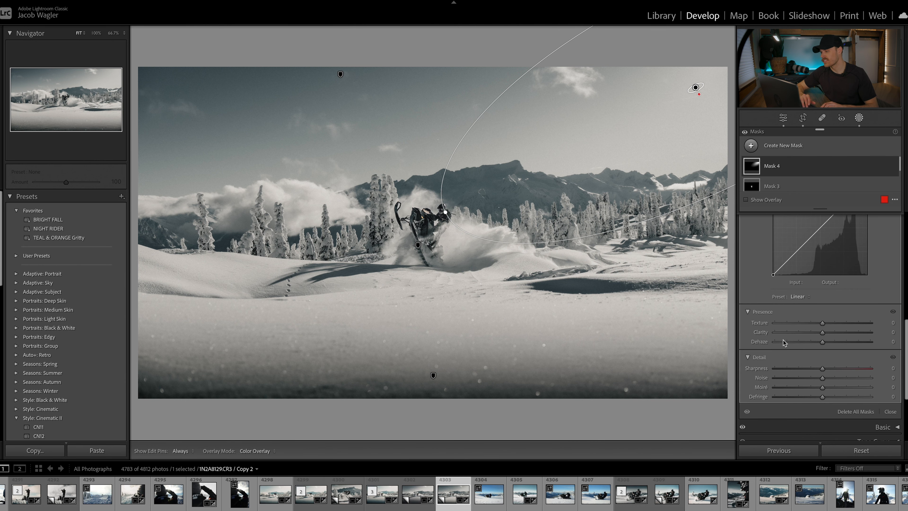
pyautogui.moveTo(823, 342); pyautogui.dragTo(784, 348)
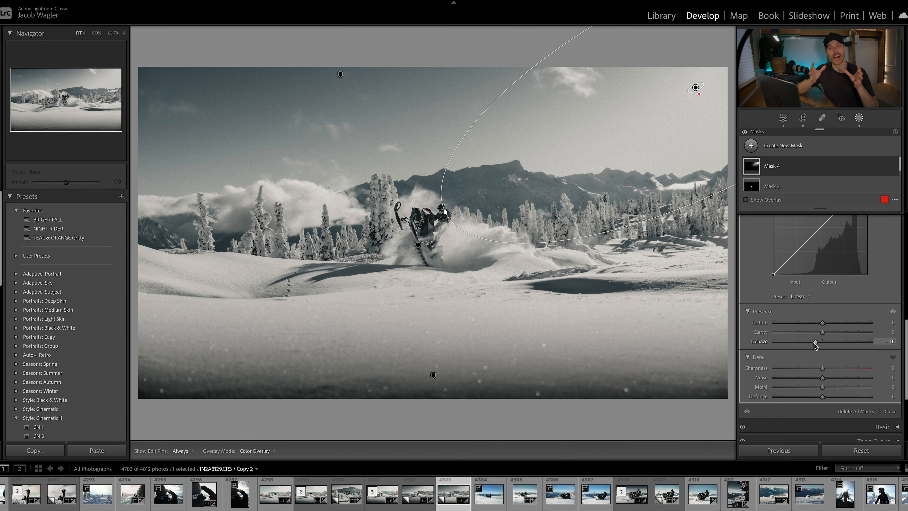
pyautogui.scroll(5, 781, 309)
pyautogui.scroll(3, 780, 309)
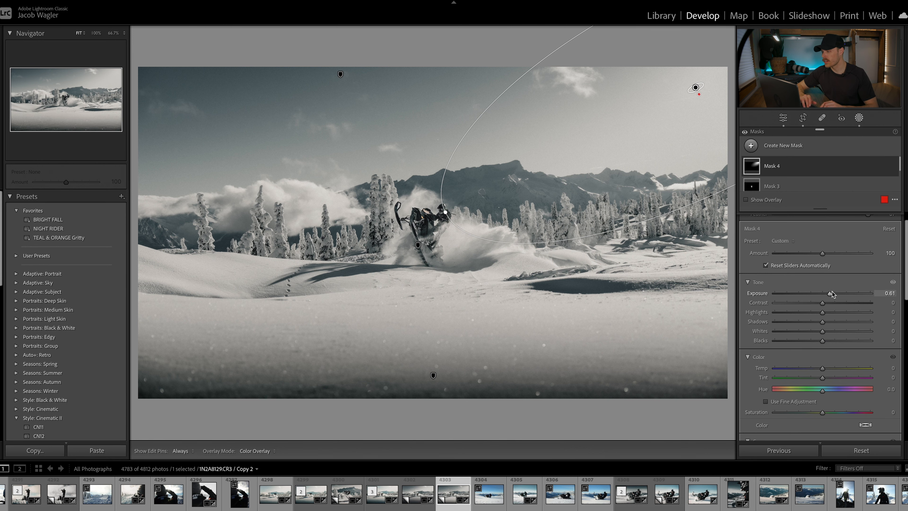
pyautogui.moveTo(830, 293); pyautogui.dragTo(810, 291)
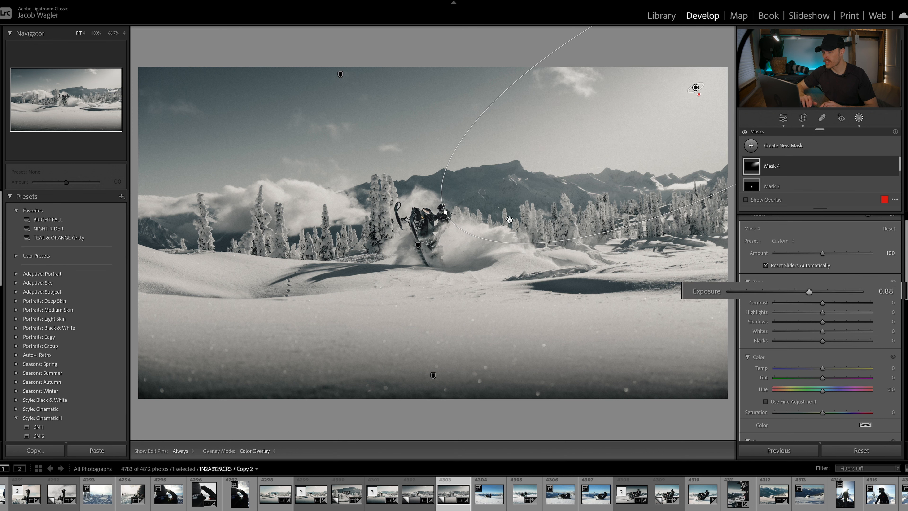
# - Extend the radial gradient's edge to the rider and set its whites to -23, comparing against whites at 0
pyautogui.moveTo(445, 212); pyautogui.dragTo(419, 230)
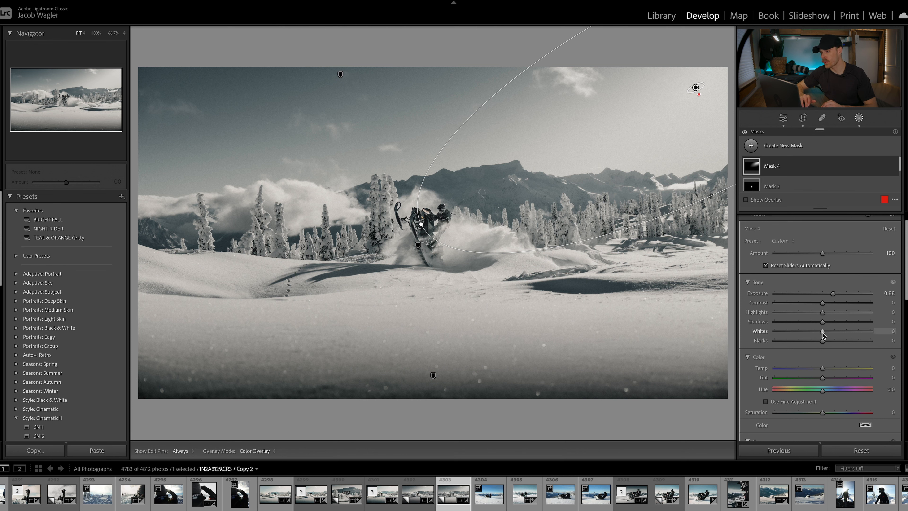
pyautogui.moveTo(823, 333); pyautogui.dragTo(780, 335)
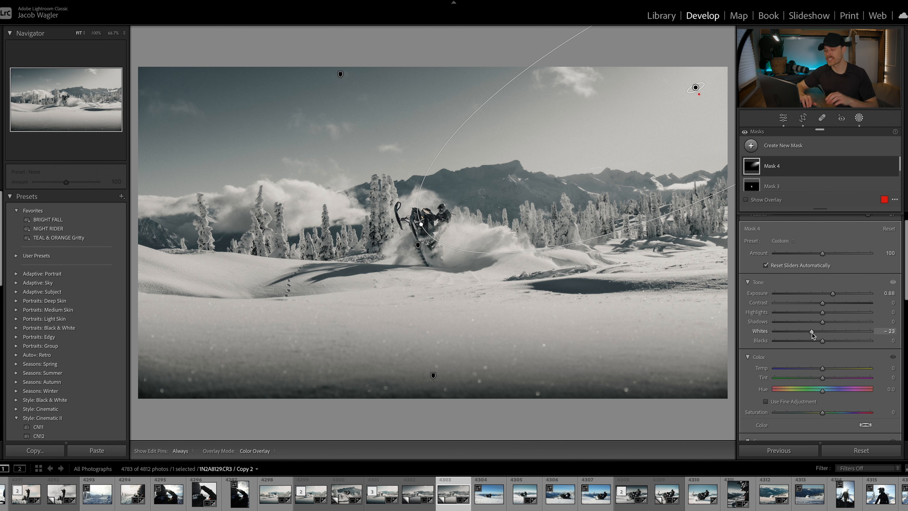
pyautogui.doubleClick(812, 332)
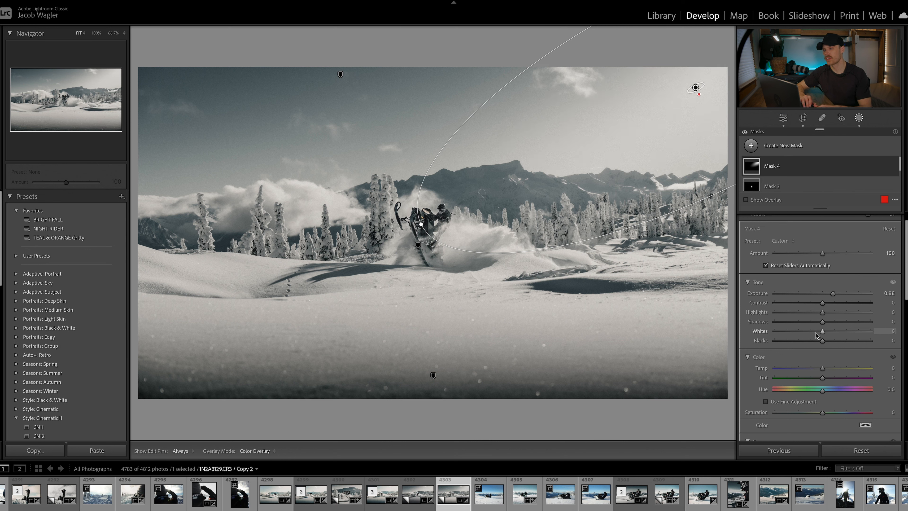
pyautogui.hotkey('ctrl', 'z')
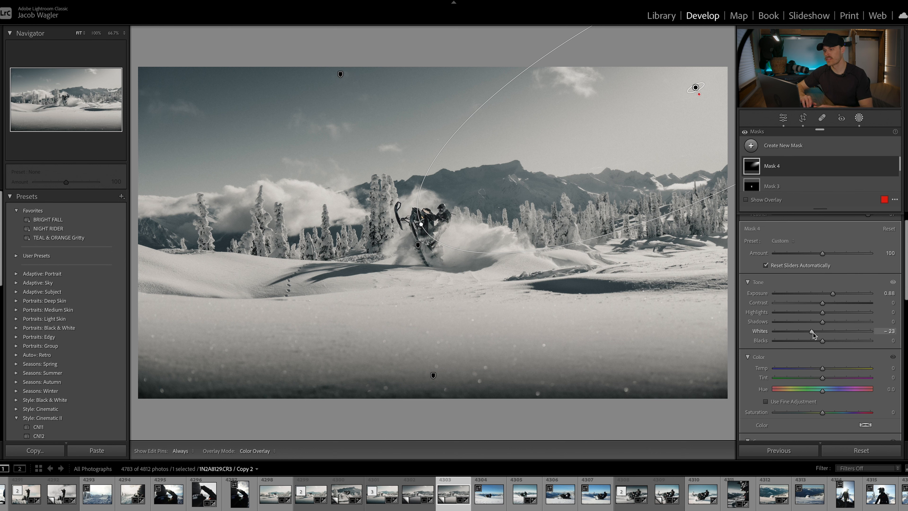
pyautogui.doubleClick(812, 332)
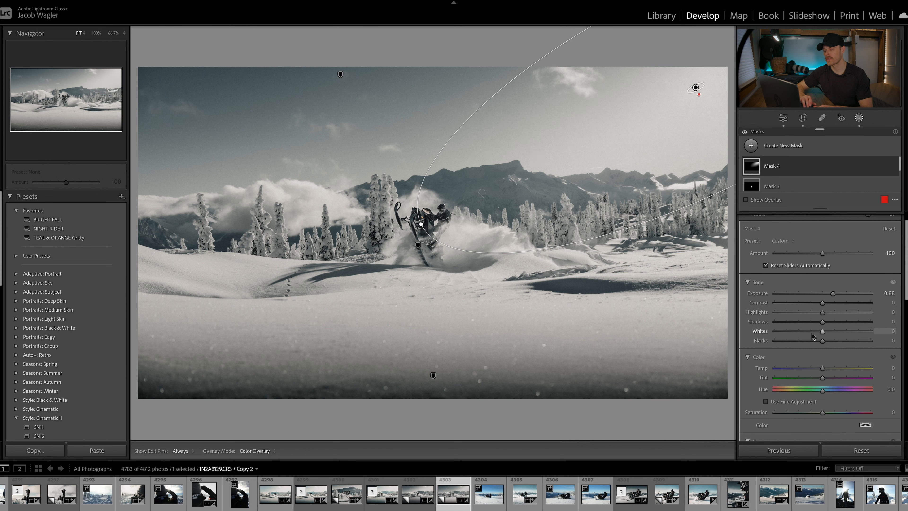
pyautogui.hotkey('ctrl', 'z')
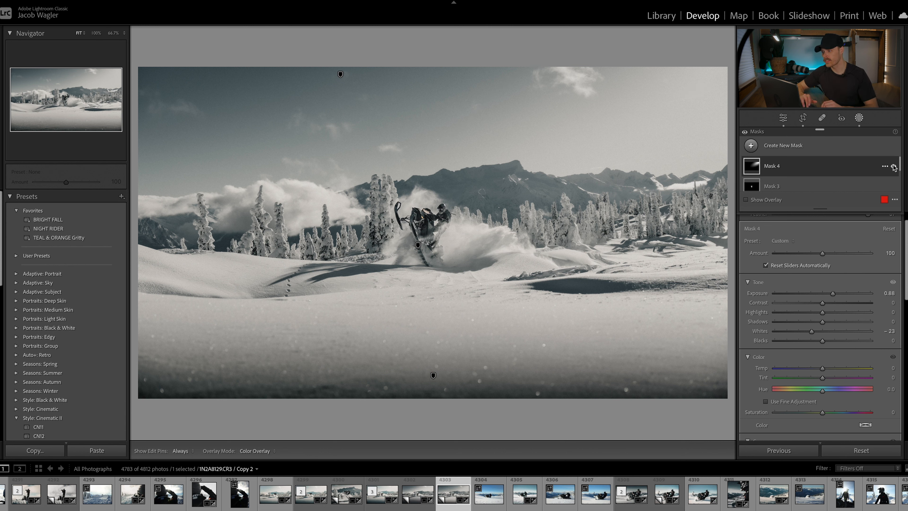
# - Compare the photo with and without the radial gradient mask, and inspect the mountains and trees beneath it up close
pyautogui.click(894, 167)
pyautogui.click(894, 167)
pyautogui.click(640, 181)
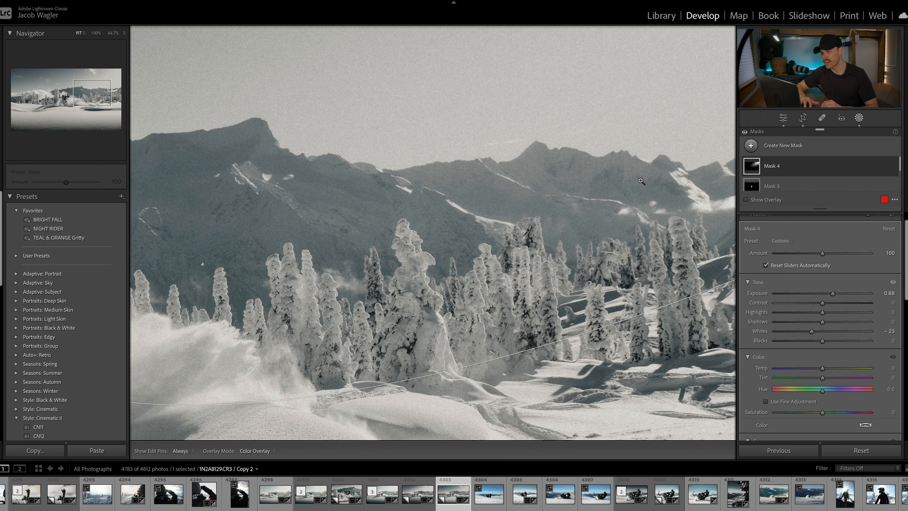
pyautogui.click(640, 181)
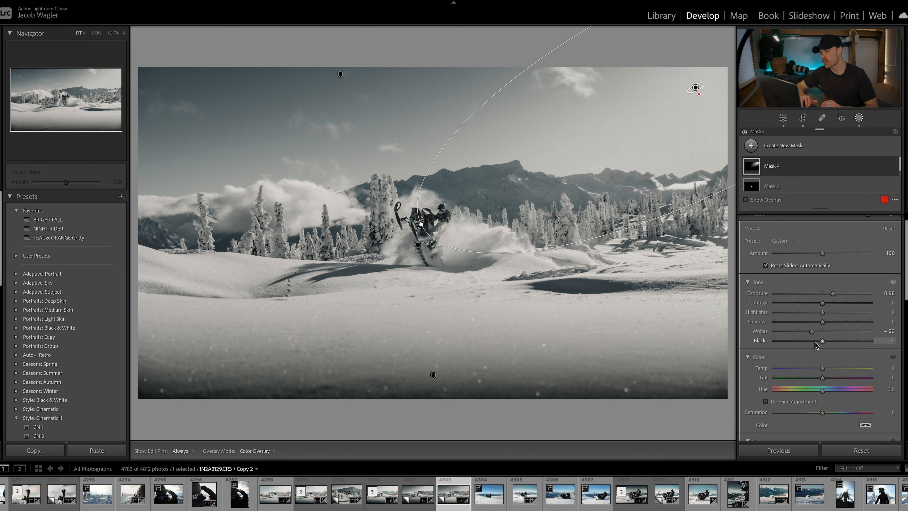
# - Set the radial gradient's contrast to 32, shadows to -22 and blacks to -33, and compare the photo with and without the mask
pyautogui.moveTo(822, 343); pyautogui.dragTo(781, 325)
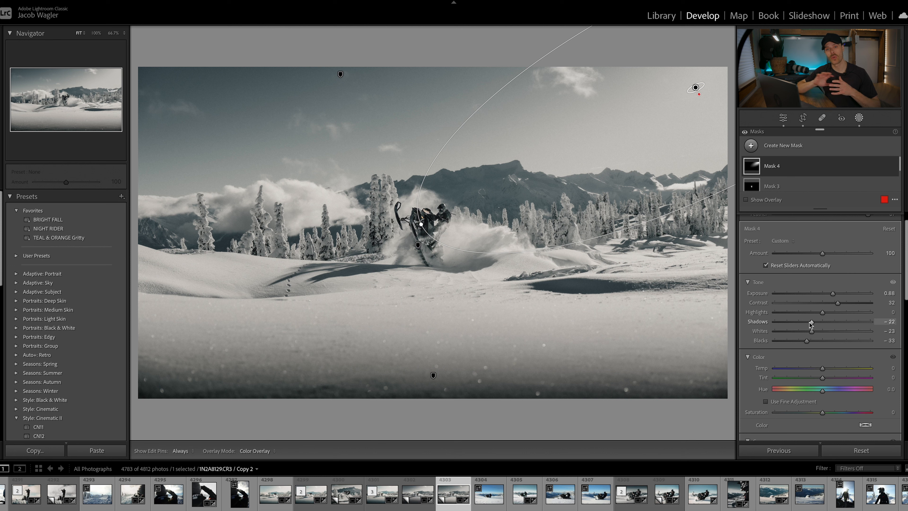
pyautogui.click(894, 166)
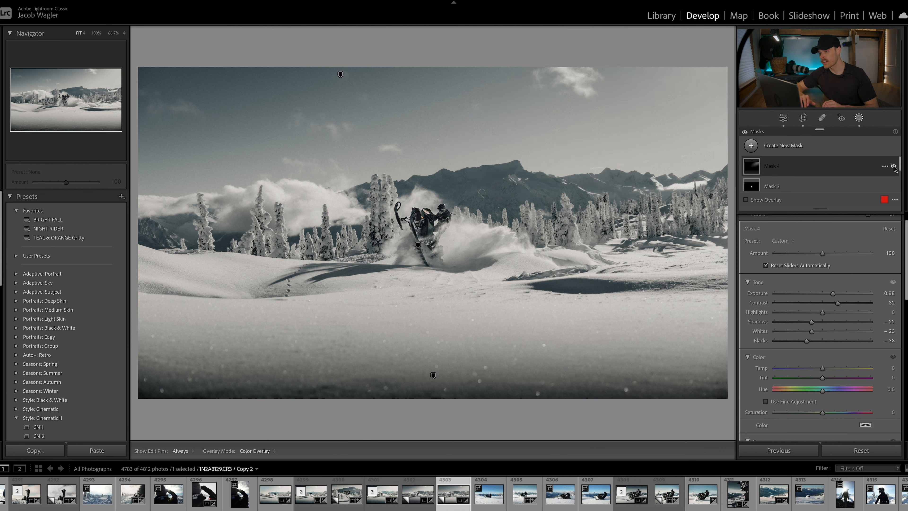
pyautogui.click(893, 166)
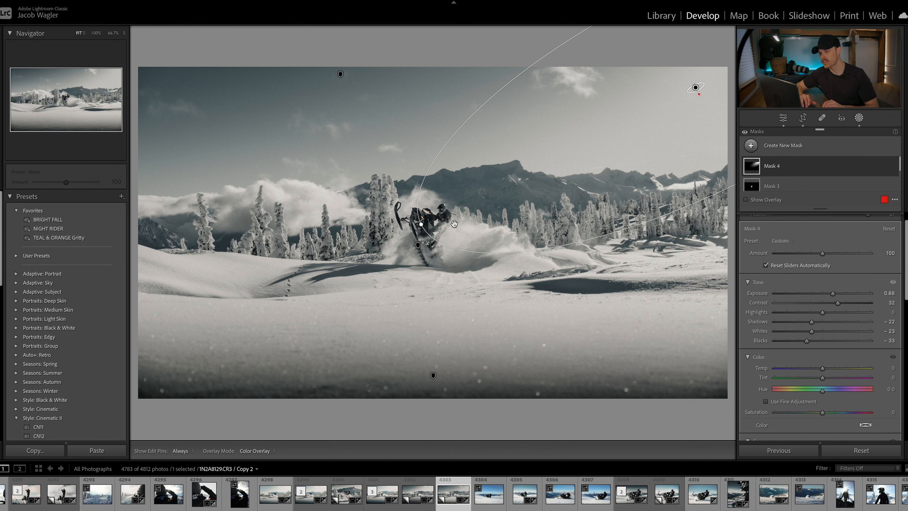
# - Extend the radial gradient's edge past the rider to the tall trees, comparing the photo with and without the mask
pyautogui.moveTo(420, 225); pyautogui.dragTo(376, 241)
pyautogui.moveTo(864, 175)
pyautogui.click(894, 167)
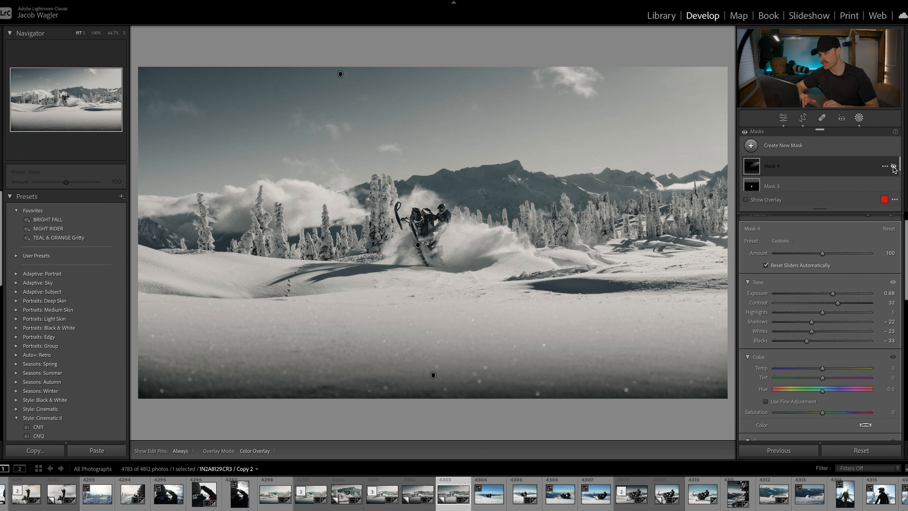
pyautogui.click(894, 167)
pyautogui.click(894, 166)
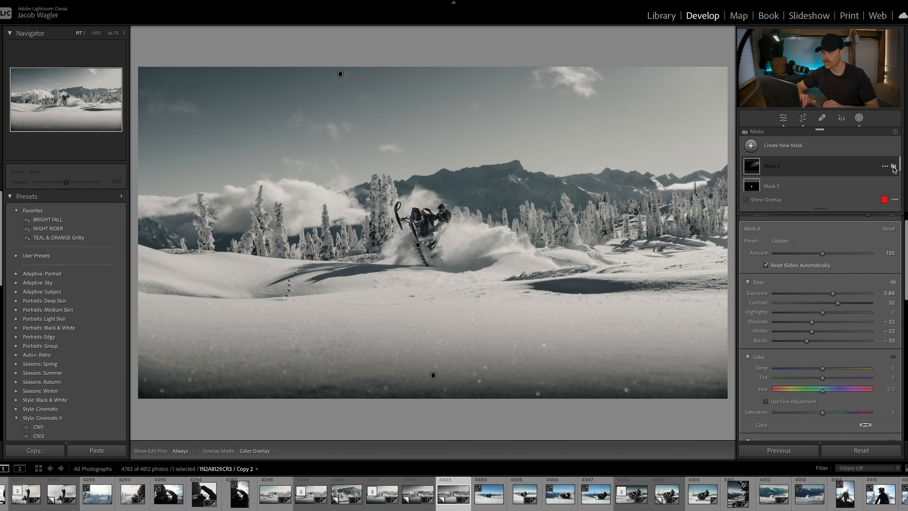
pyautogui.click(893, 167)
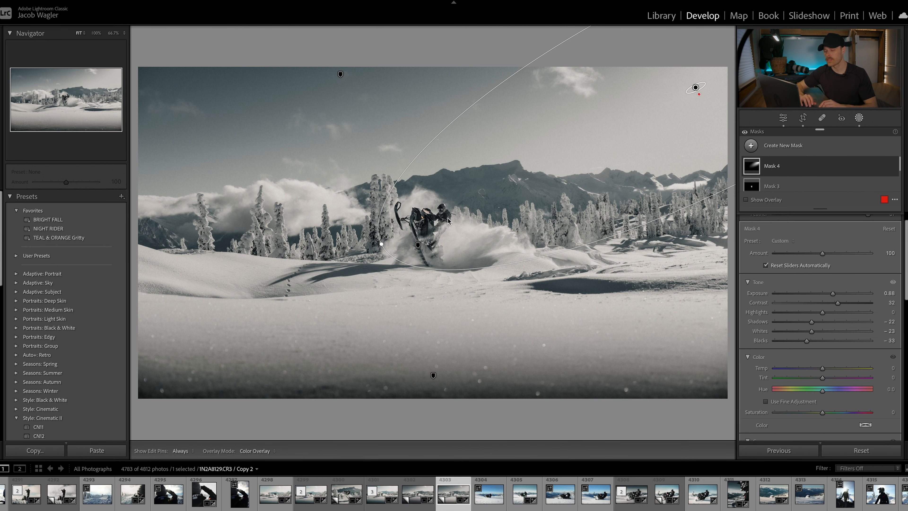
# - Refine the rider's subject mask with blacks -15, shadows 23 and exposure 0.95, checking the snowmobile at 100% zoom
pyautogui.click(779, 184)
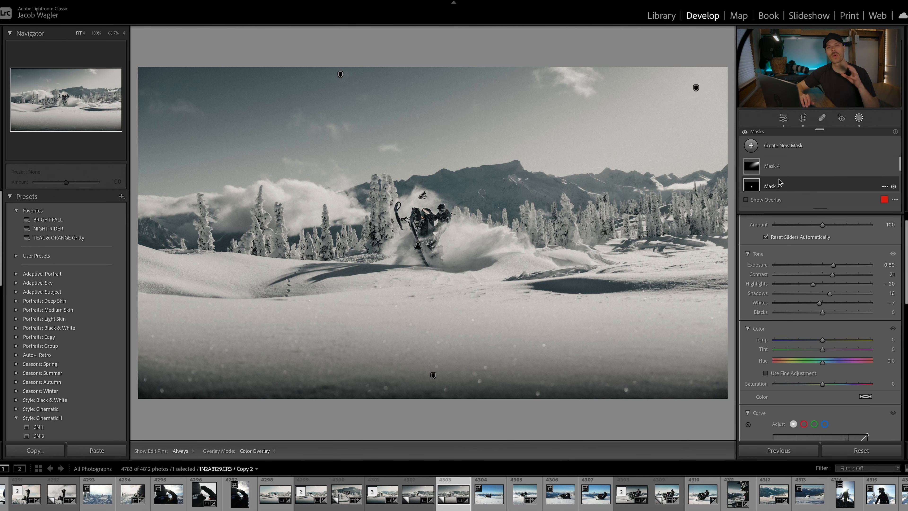
pyautogui.click(402, 211)
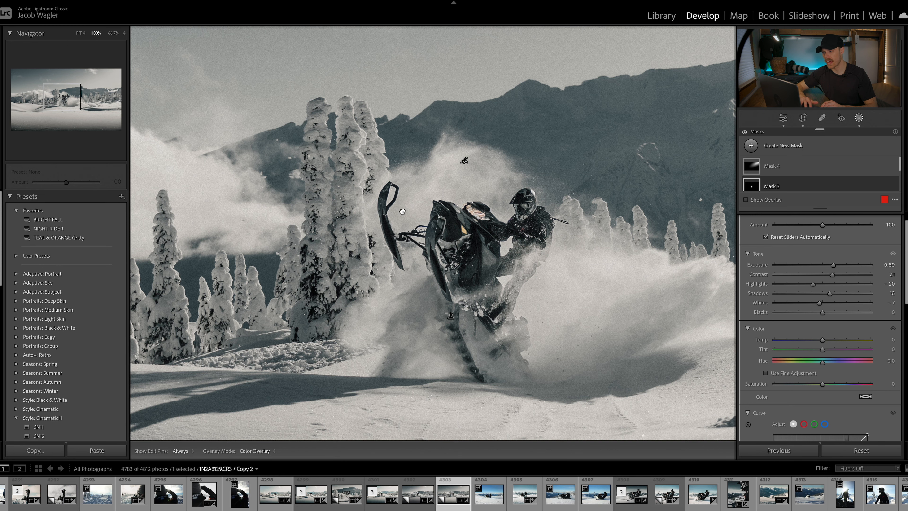
pyautogui.click(402, 211)
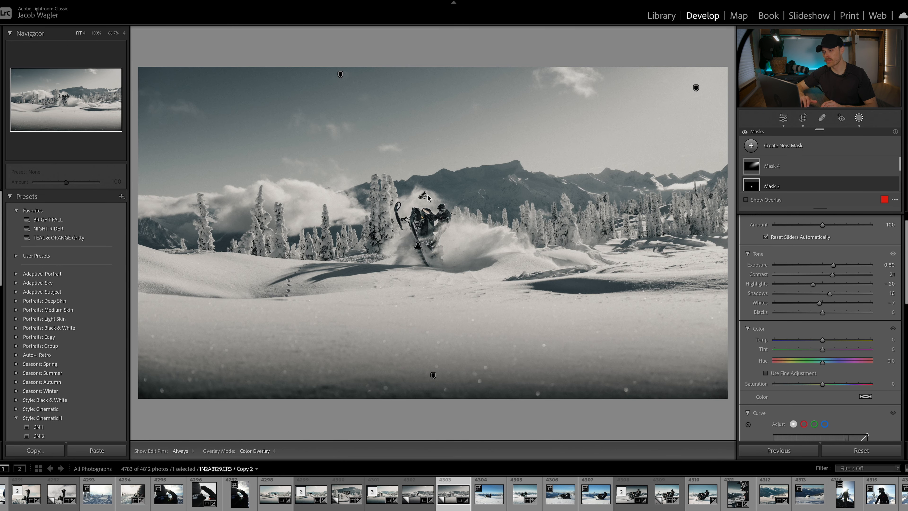
pyautogui.moveTo(822, 313); pyautogui.dragTo(785, 320)
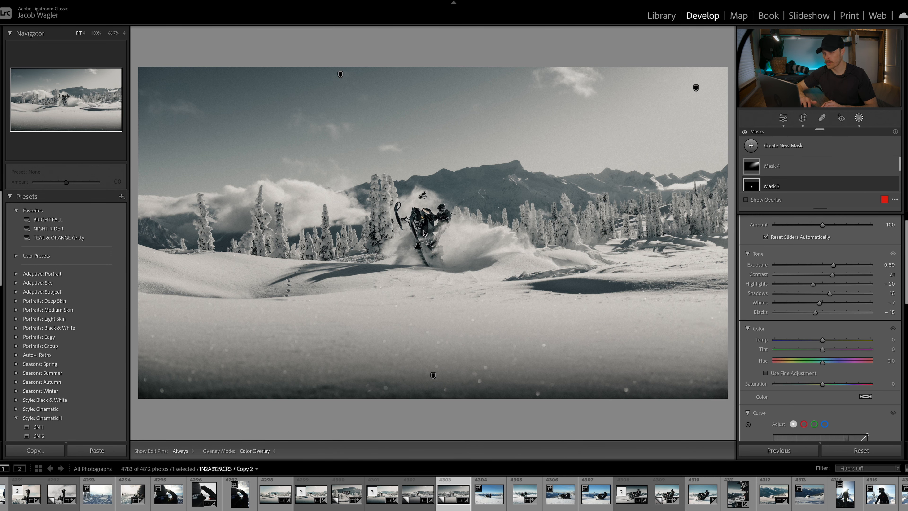
pyautogui.press('z')
pyautogui.moveTo(830, 294); pyautogui.dragTo(834, 294)
pyautogui.moveTo(833, 265); pyautogui.dragTo(834, 266)
pyautogui.press('z')
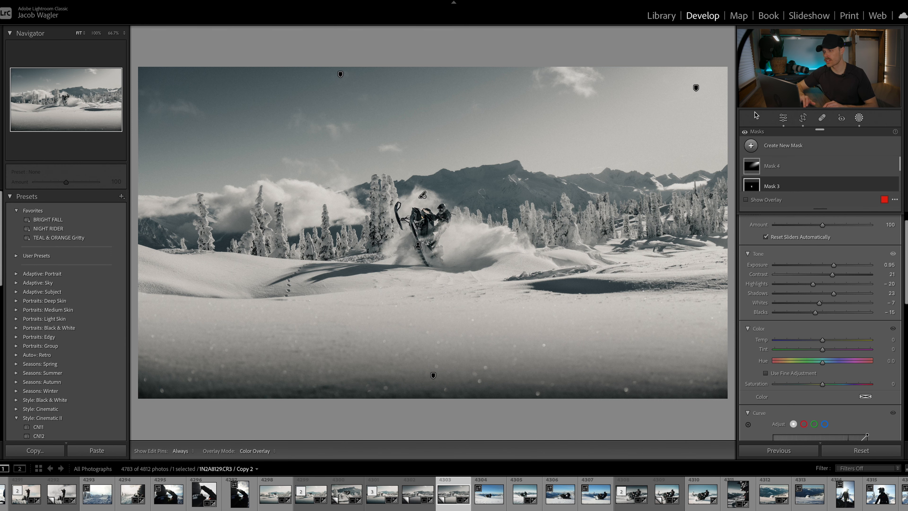
# - Compare the snowmobile photo with and without all its masks against a blacked-out interface
pyautogui.press('l')
pyautogui.press('l')
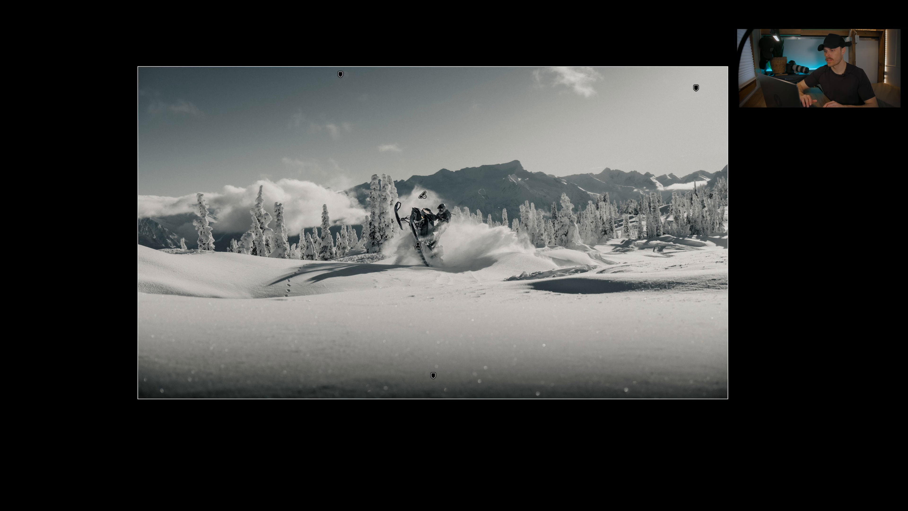
pyautogui.click(745, 131)
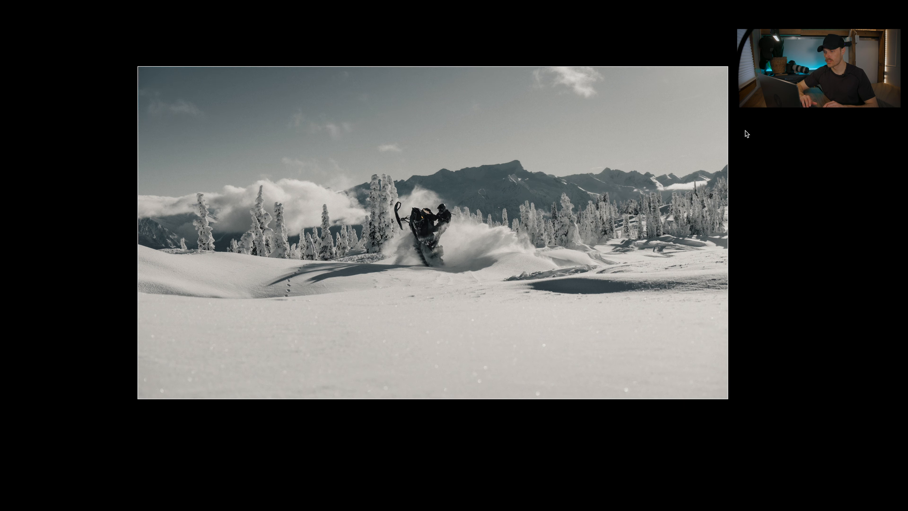
pyautogui.click(745, 131)
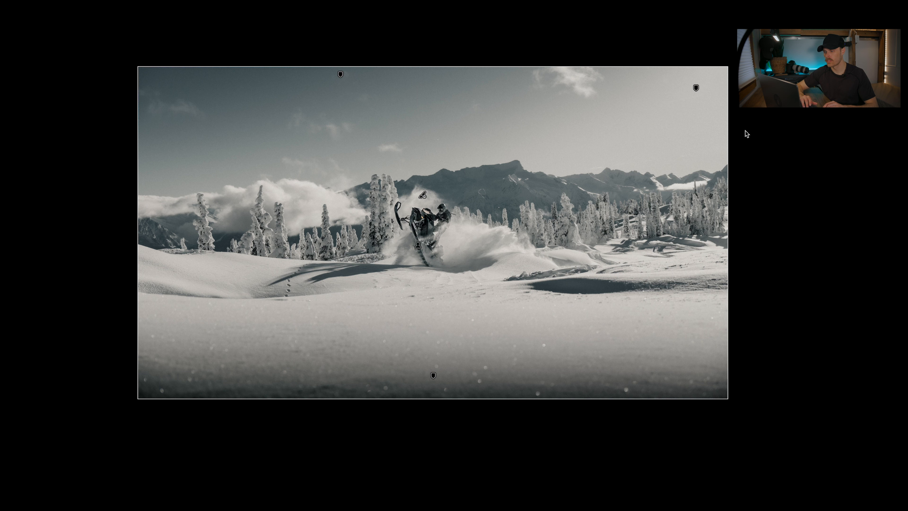
pyautogui.click(745, 131)
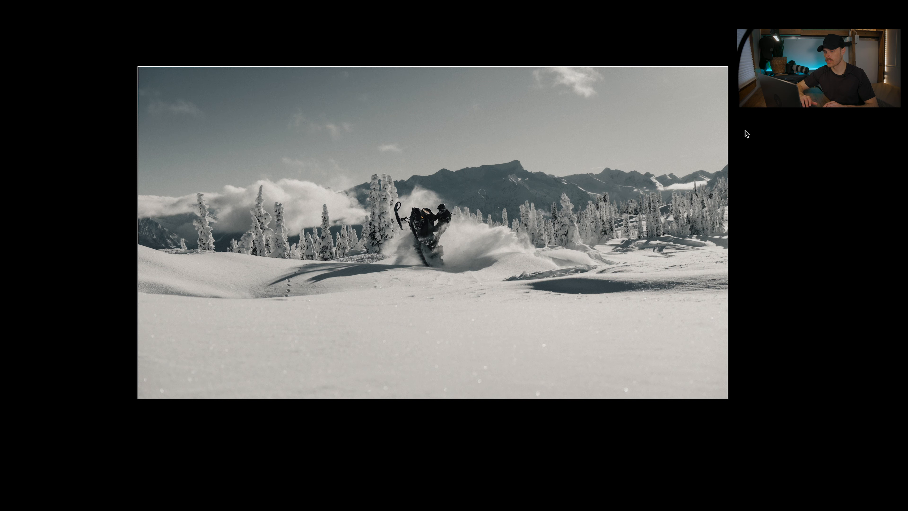
pyautogui.click(745, 131)
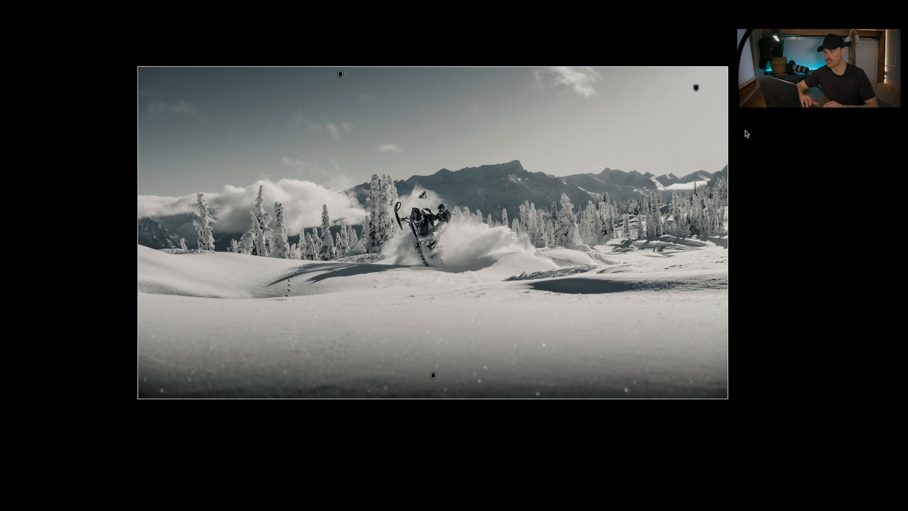
pyautogui.press('l')
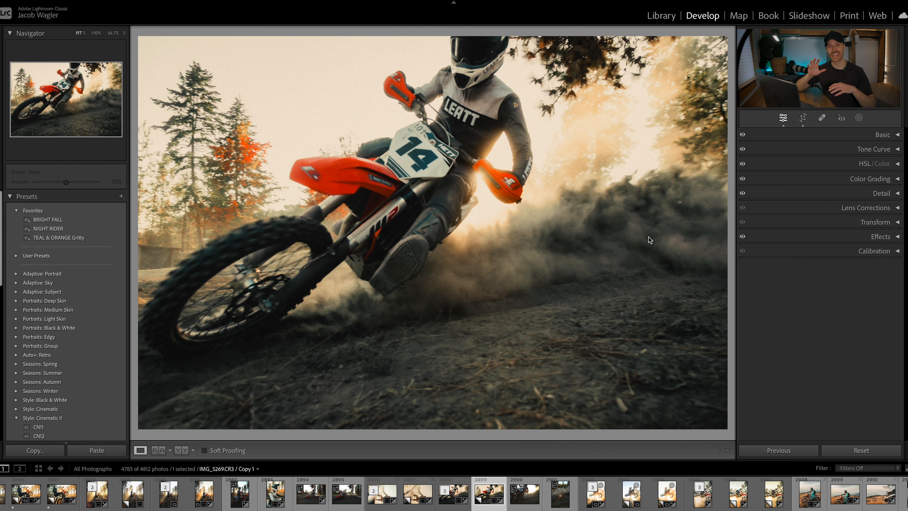
# - Add a tilted linear gradient mask over the dirt ground of the motocross photo, fading upward into the dust cloud
pyautogui.click(859, 118)
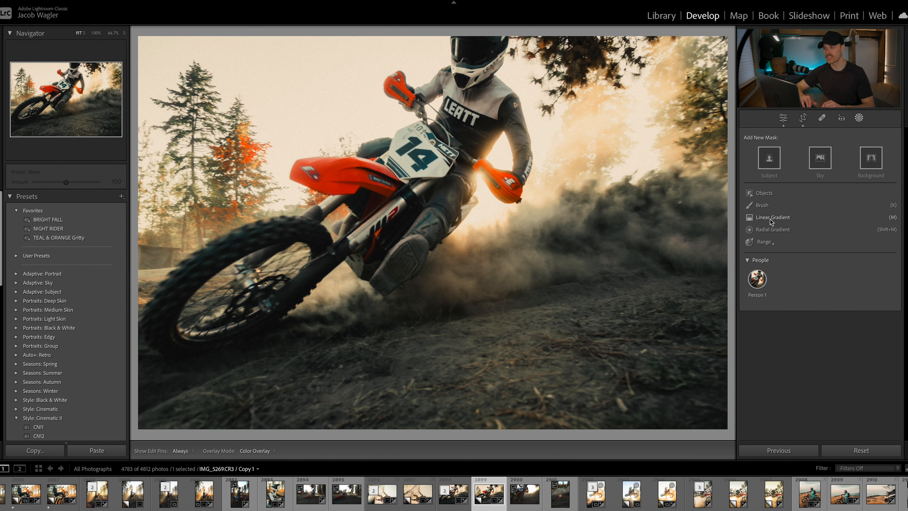
pyautogui.click(771, 218)
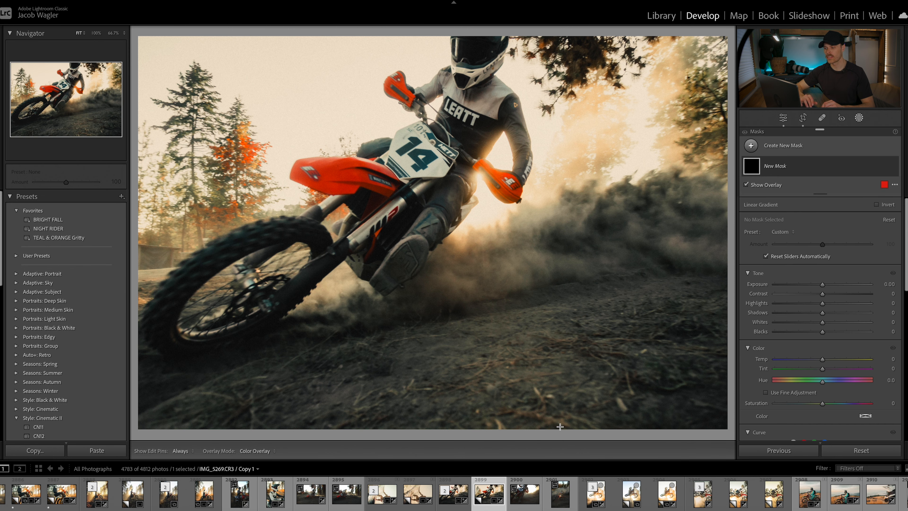
pyautogui.moveTo(565, 439); pyautogui.dragTo(497, 69)
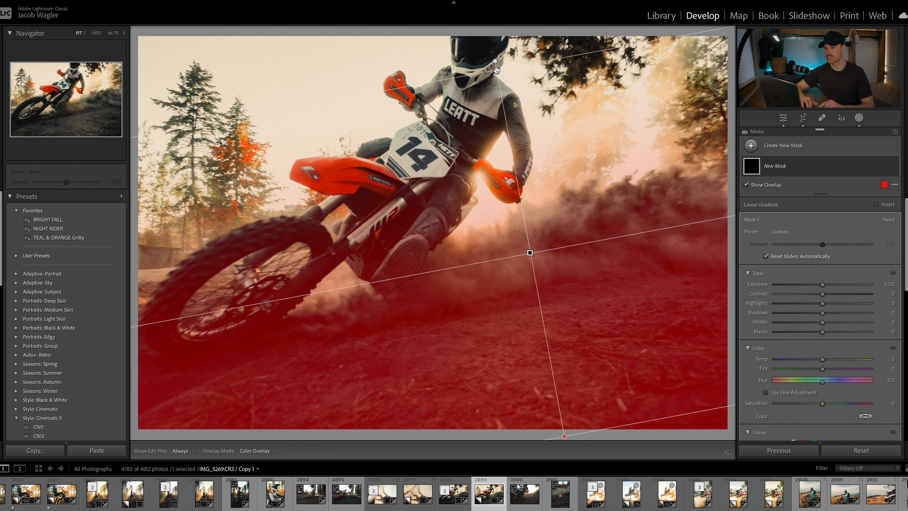
pyautogui.moveTo(529, 251); pyautogui.dragTo(606, 394)
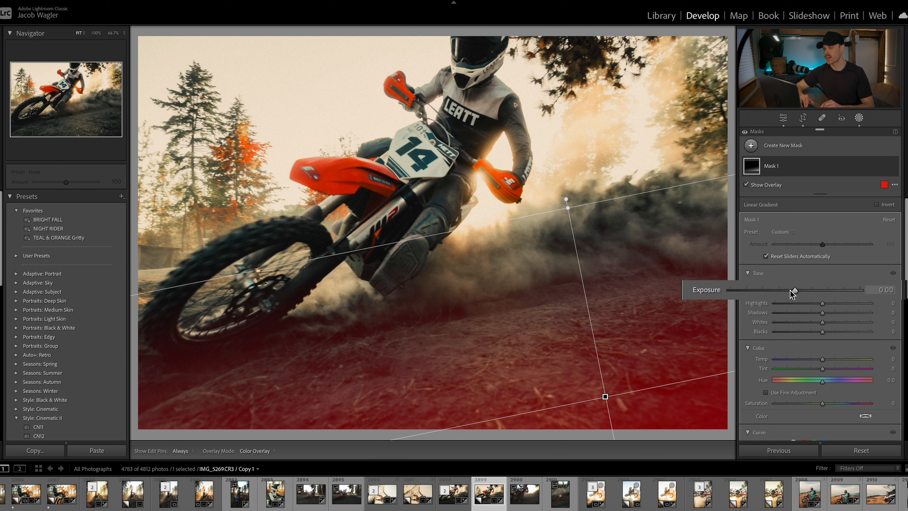
# - Hide the mask overlay, darken the ground gradient with exposure -1.54, and review the photo against a blacked-out interface
pyautogui.press('o')
pyautogui.moveTo(794, 291); pyautogui.dragTo(767, 293)
pyautogui.press('l')
pyautogui.press('l')
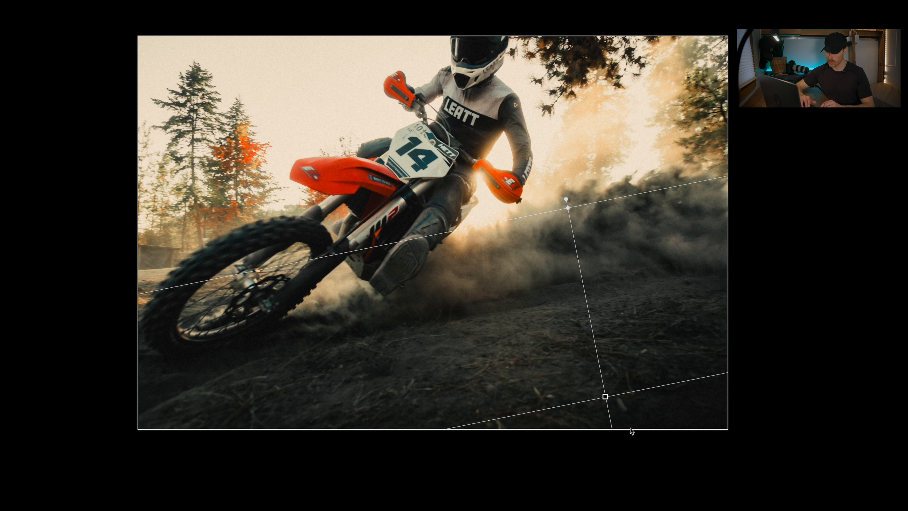
pyautogui.press('l')
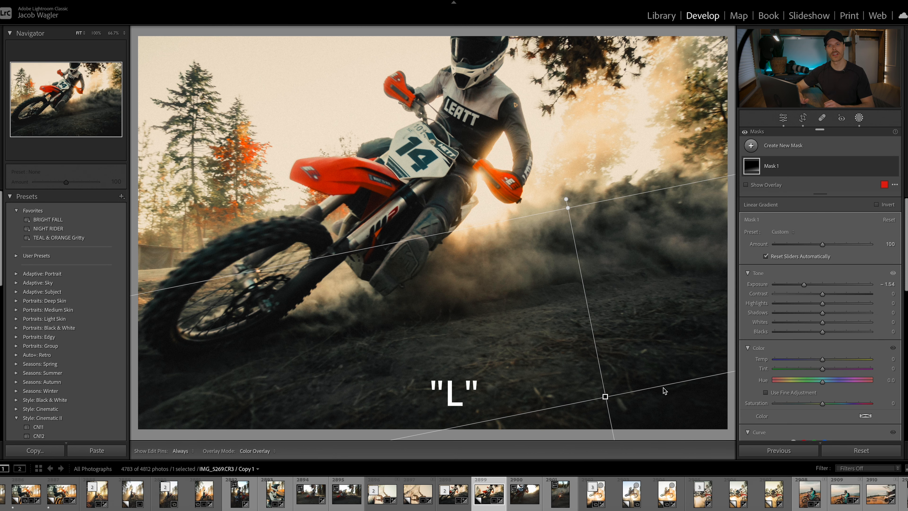
# - Shift the ground gradient slightly upward and fine-tune its tilt while viewing the photo with the interface blacked out
pyautogui.press('l')
pyautogui.press('l')
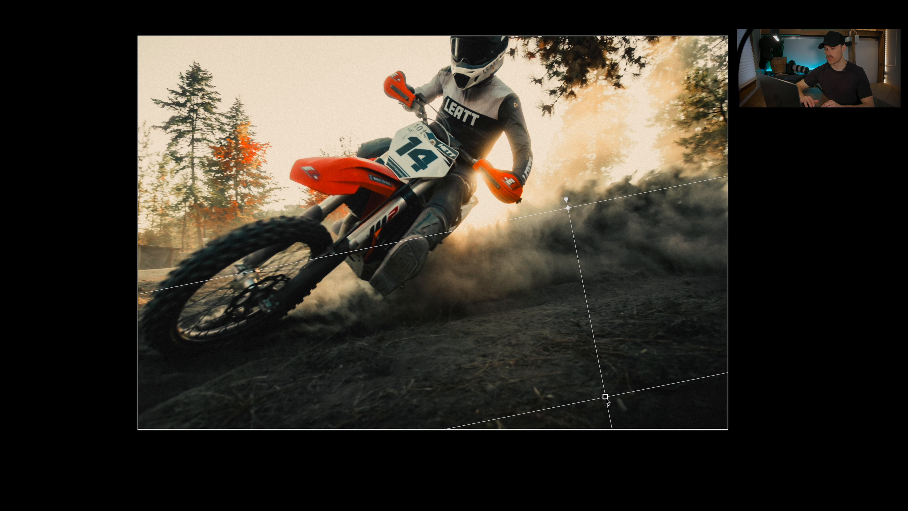
pyautogui.moveTo(605, 397)
pyautogui.mouseDown()
pyautogui.moveTo(592, 346)
pyautogui.moveTo(600, 389)
pyautogui.moveTo(598, 382)
pyautogui.mouseUp()
pyautogui.moveTo(600, 386); pyautogui.dragTo(599, 384)
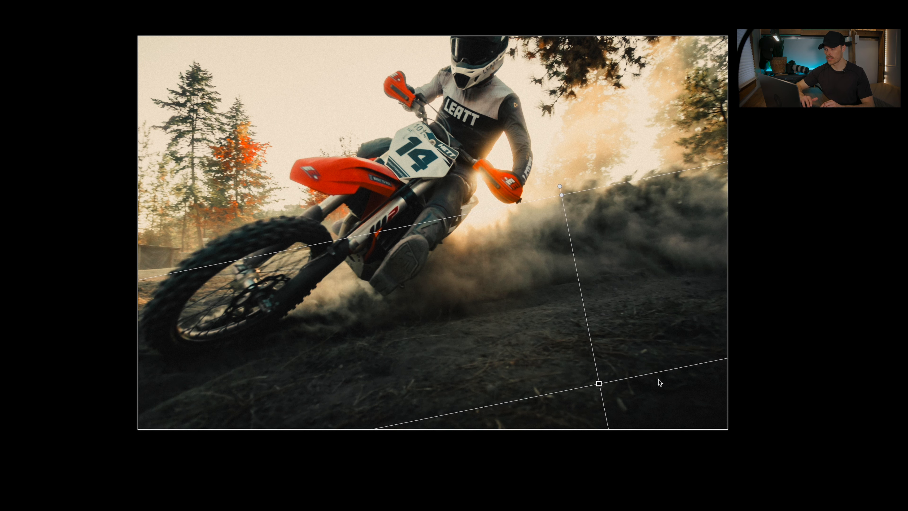
pyautogui.moveTo(664, 372); pyautogui.dragTo(665, 375)
pyautogui.press('l')
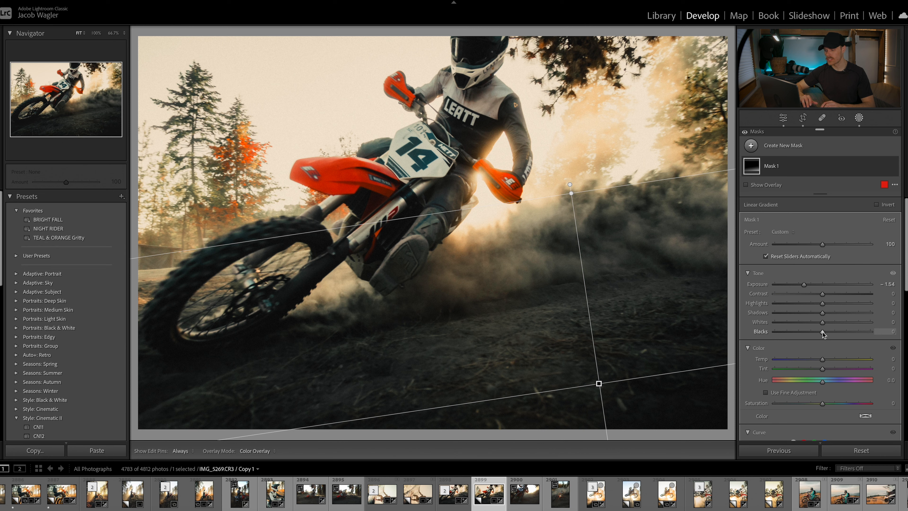
# - Set the ground gradient's blacks to -20, reposition it slightly, and compare the photo with and without the mask
pyautogui.moveTo(823, 333); pyautogui.dragTo(782, 335)
pyautogui.moveTo(598, 383); pyautogui.dragTo(623, 366)
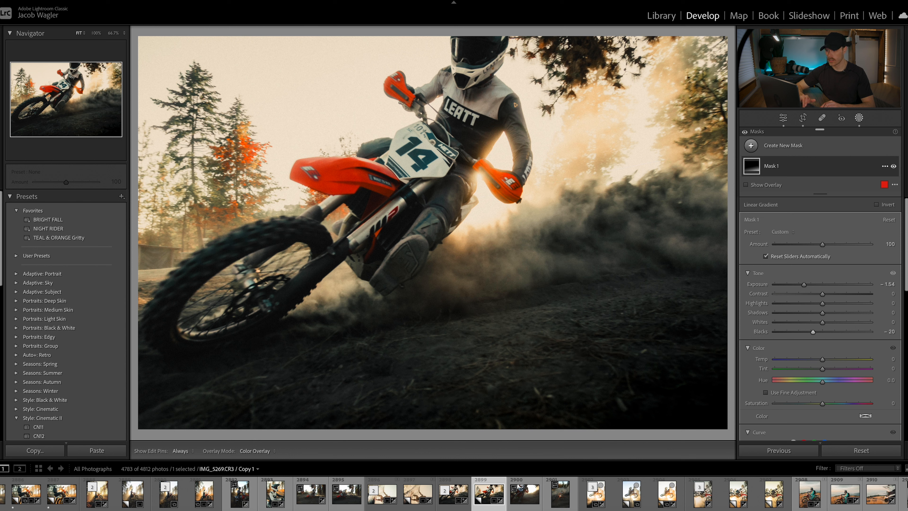
pyautogui.click(893, 166)
pyautogui.click(893, 167)
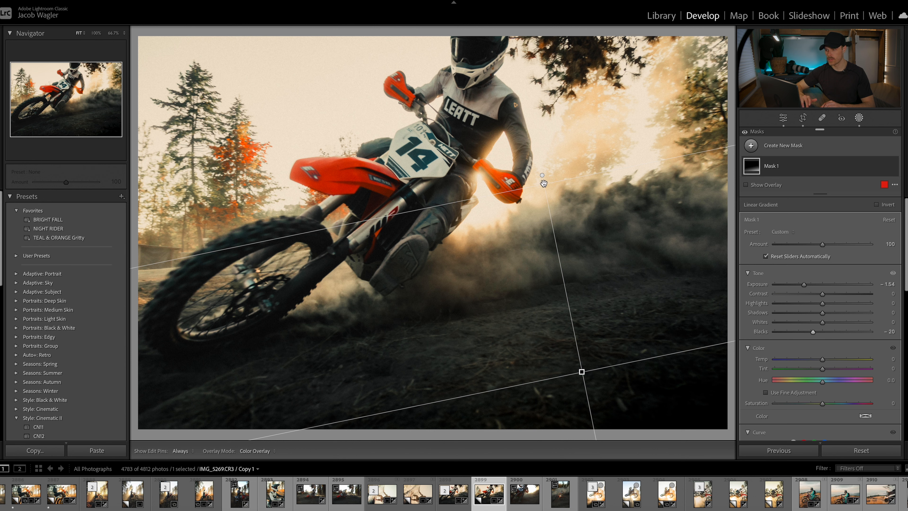
# - Shorten the ground gradient's fade, move it up below the dust cloud, and adjust its tilt to follow the ground
pyautogui.moveTo(543, 183); pyautogui.dragTo(560, 268)
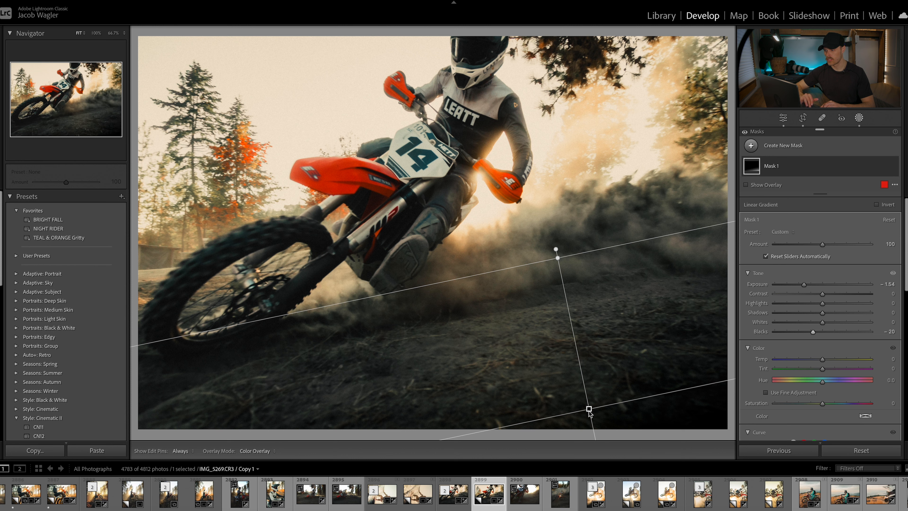
pyautogui.moveTo(589, 408); pyautogui.dragTo(581, 379)
pyautogui.moveTo(650, 362); pyautogui.dragTo(652, 365)
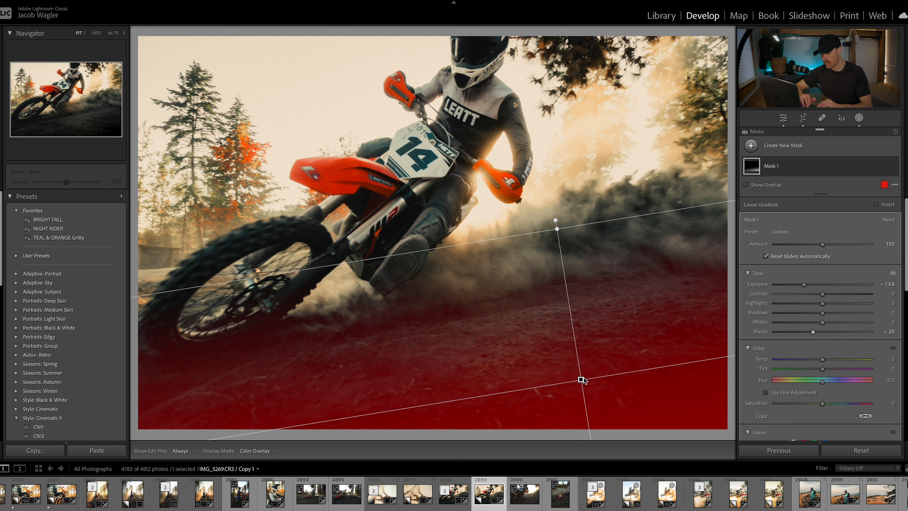
pyautogui.moveTo(632, 374); pyautogui.dragTo(633, 372)
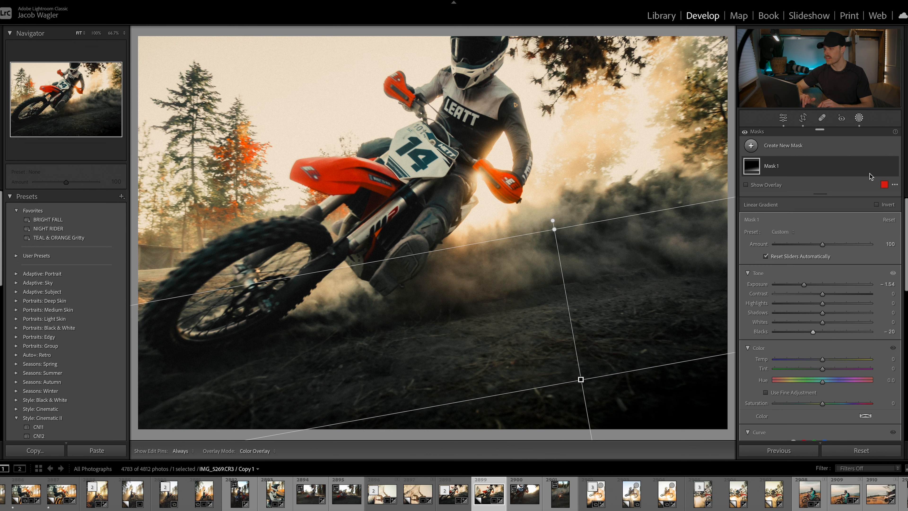
# - Compare the motocross photo with and without the repositioned ground gradient mask
pyautogui.click(894, 167)
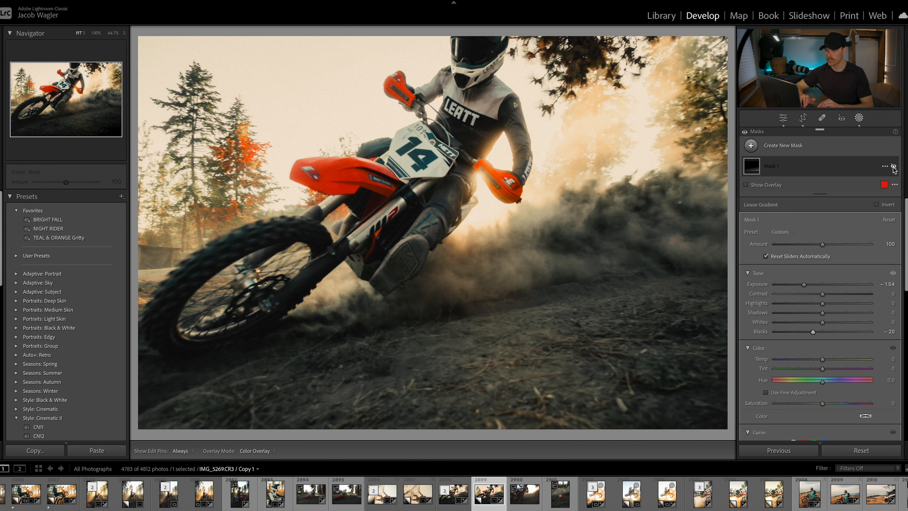
pyautogui.click(894, 166)
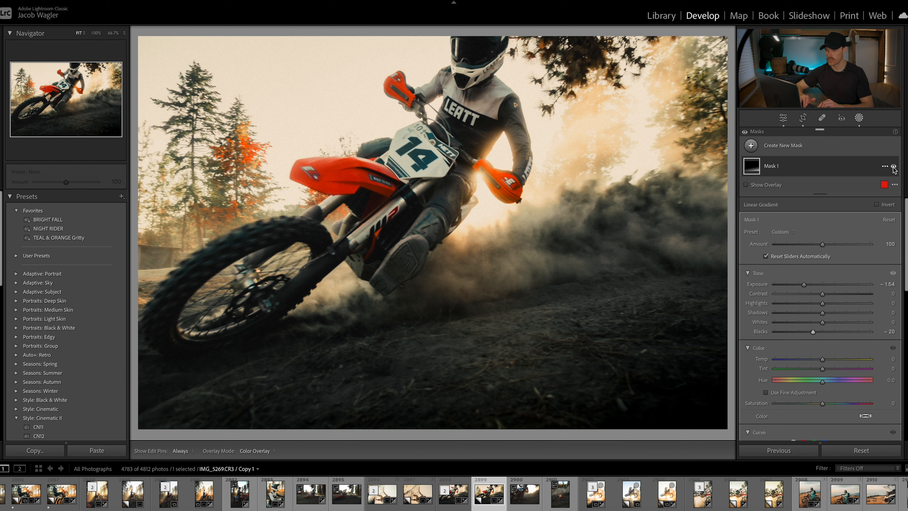
pyautogui.click(893, 167)
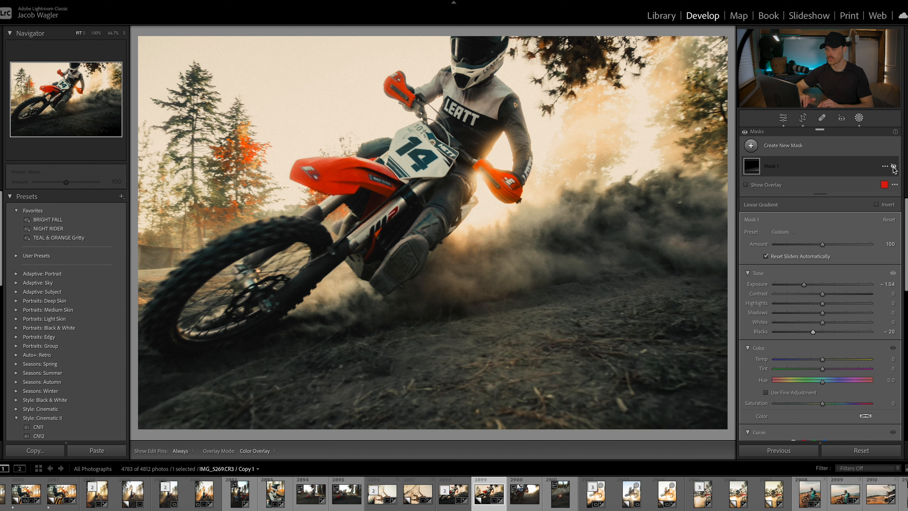
pyautogui.click(893, 167)
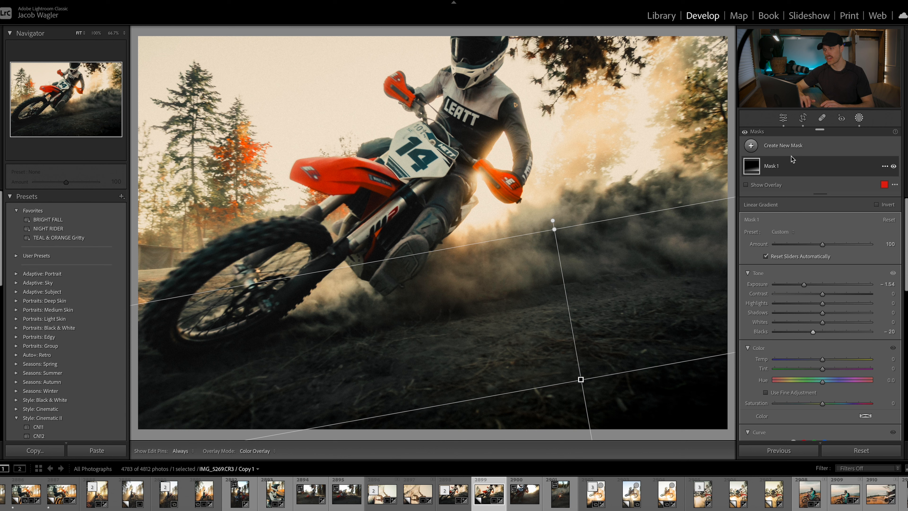
# - Check the darkened ground once more against the motocross photo with all masks switched off
pyautogui.click(744, 132)
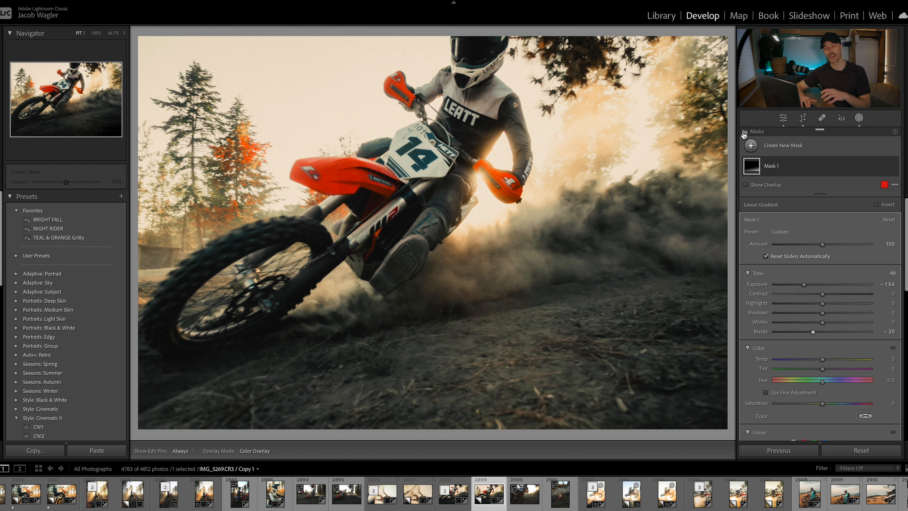
pyautogui.click(745, 133)
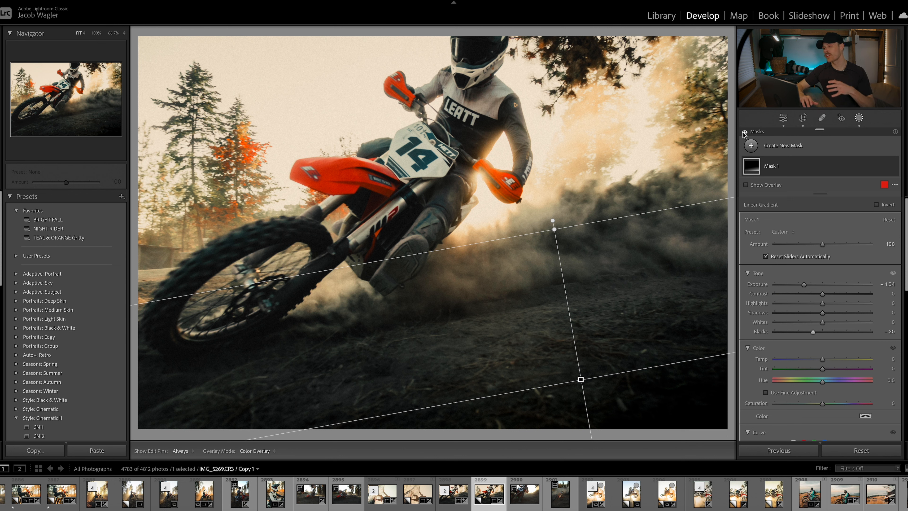
# - Create a subject mask of the rider and bike and raise its exposure to 0.27 with the overlay hidden
pyautogui.click(754, 149)
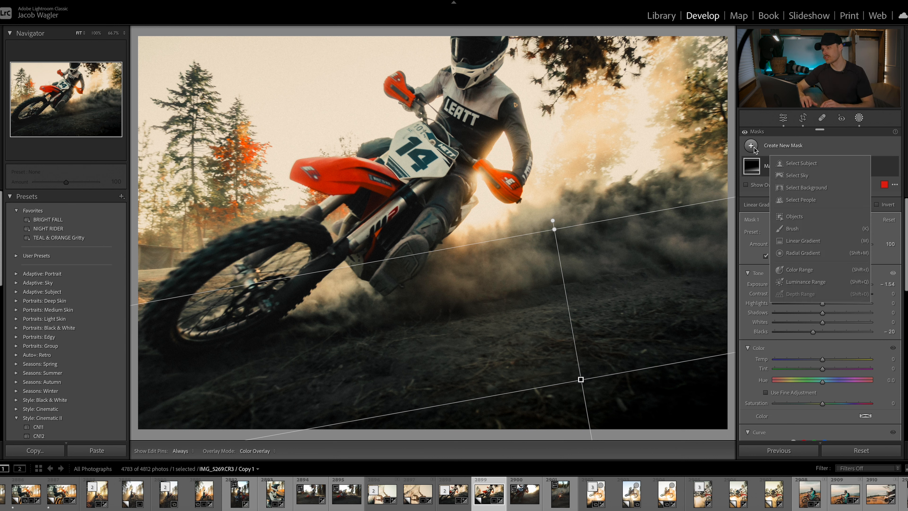
pyautogui.click(797, 164)
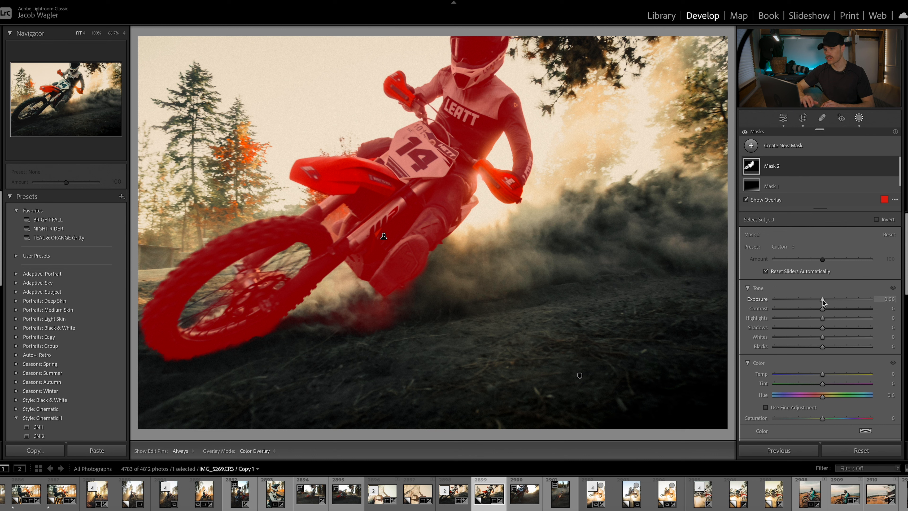
pyautogui.press('o')
pyautogui.moveTo(823, 300); pyautogui.dragTo(798, 299)
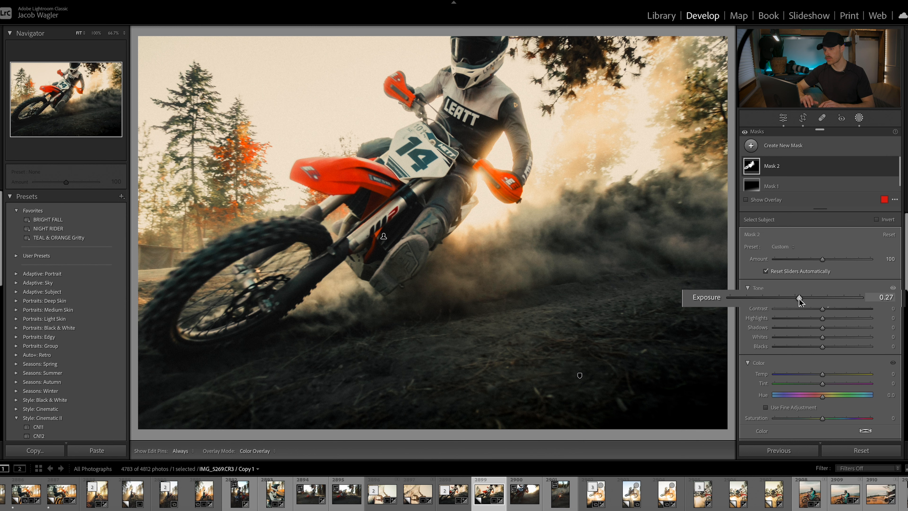
# - Set the subject mask's clarity to 10, contrast to 12, shadows to 4 and blacks to -11
pyautogui.scroll(-10, 790, 325)
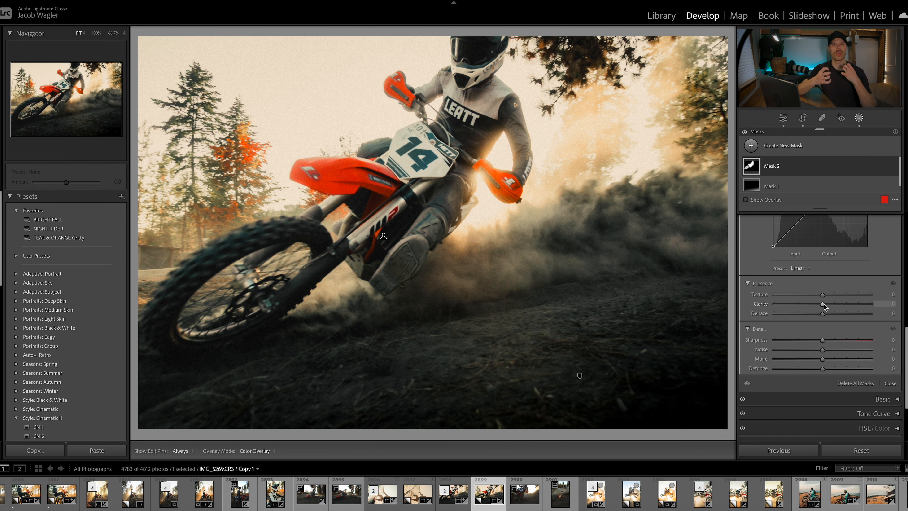
pyautogui.moveTo(823, 304); pyautogui.dragTo(803, 307)
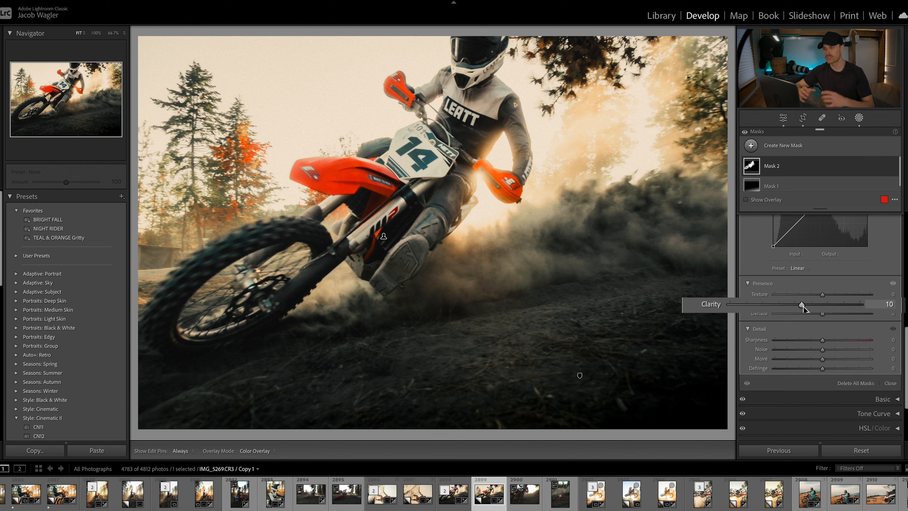
pyautogui.moveTo(803, 306); pyautogui.dragTo(804, 306)
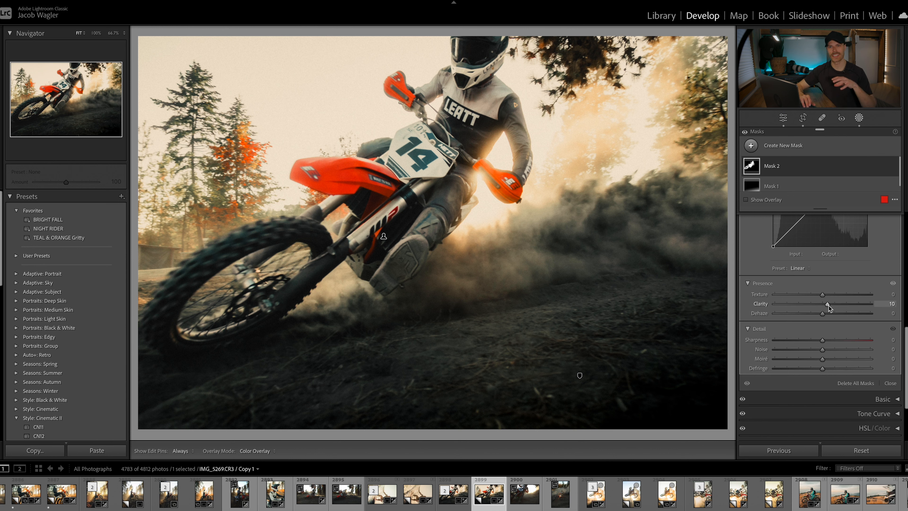
pyautogui.scroll(5, 800, 297)
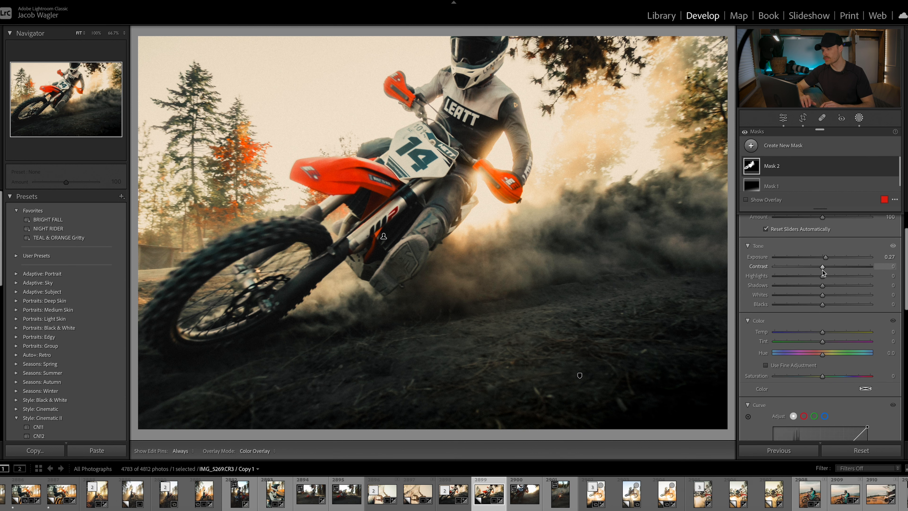
pyautogui.moveTo(823, 267); pyautogui.dragTo(803, 271)
pyautogui.moveTo(824, 305); pyautogui.dragTo(800, 294)
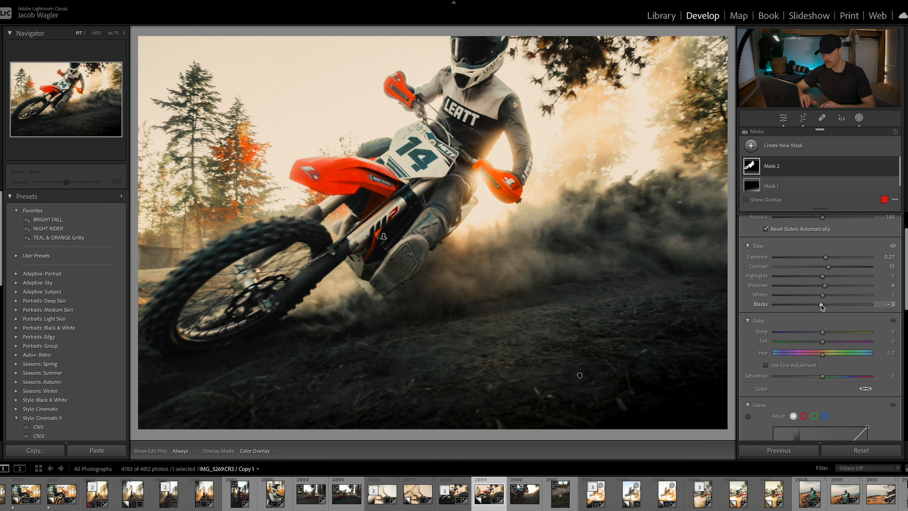
pyautogui.moveTo(790, 309); pyautogui.dragTo(788, 310)
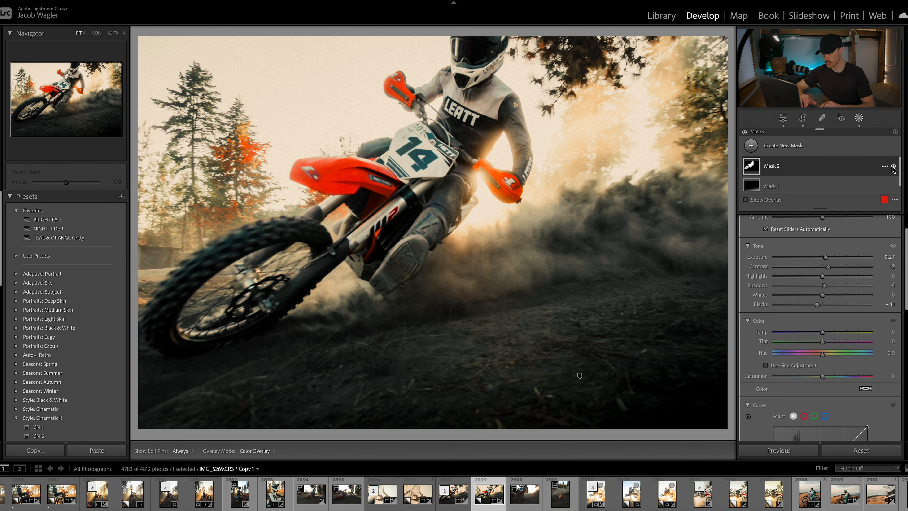
# - Compare the rider and bike with and without the subject mask
pyautogui.click(893, 167)
pyautogui.click(893, 167)
pyautogui.click(893, 167)
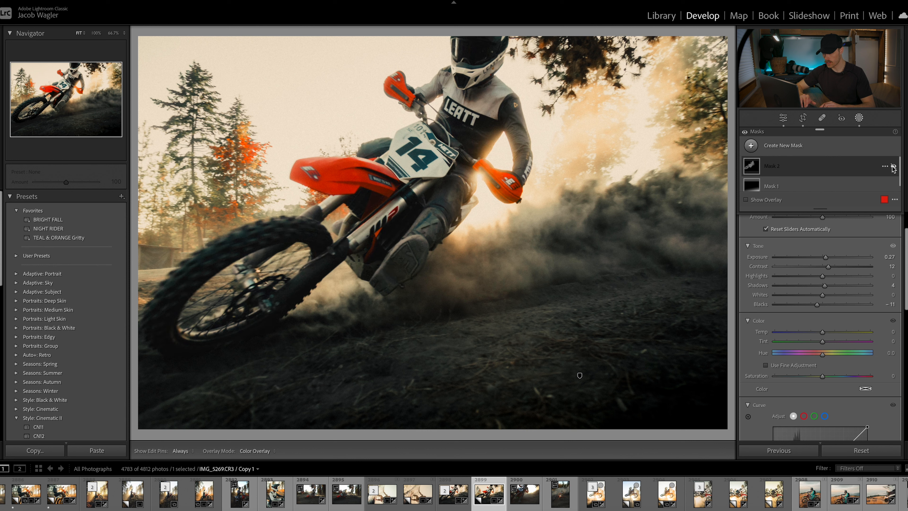
pyautogui.click(893, 167)
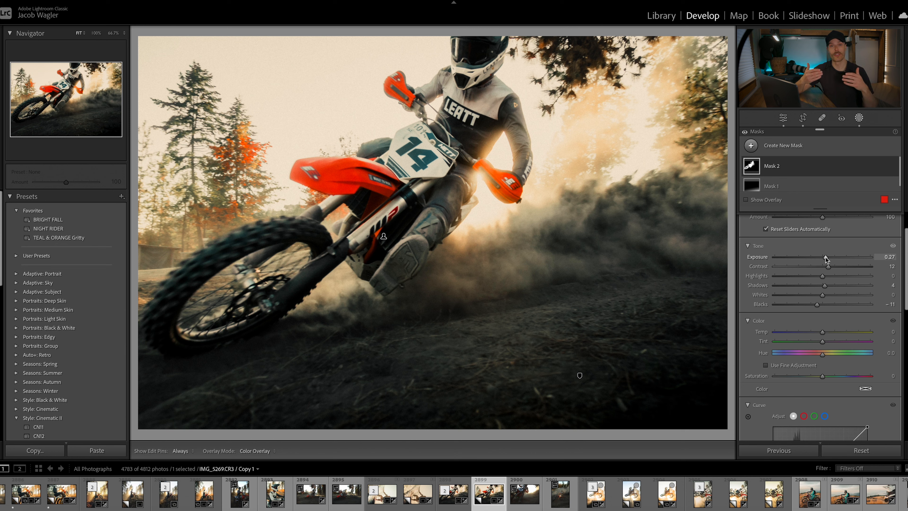
# - Try a much brighter exposure of about 1.26 on the subject mask, and settle it at 0.24
pyautogui.moveTo(826, 257); pyautogui.dragTo(836, 258)
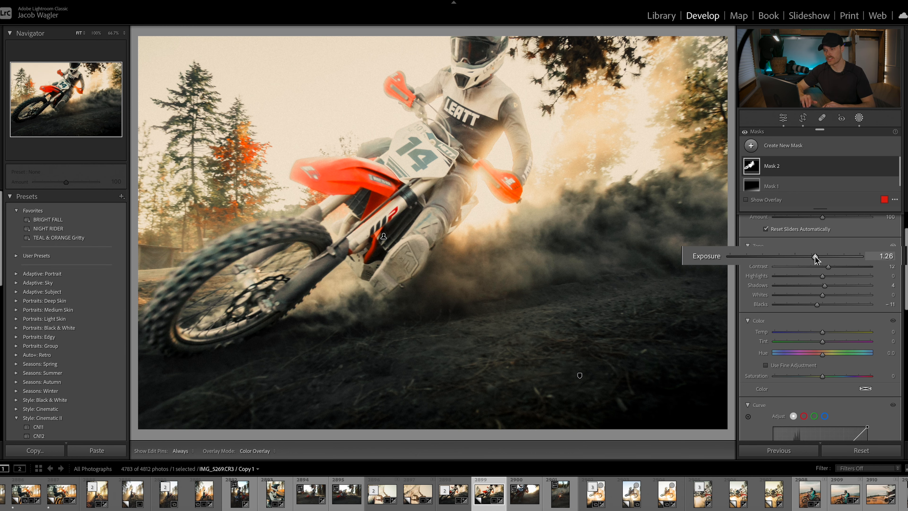
pyautogui.moveTo(815, 256); pyautogui.dragTo(800, 259)
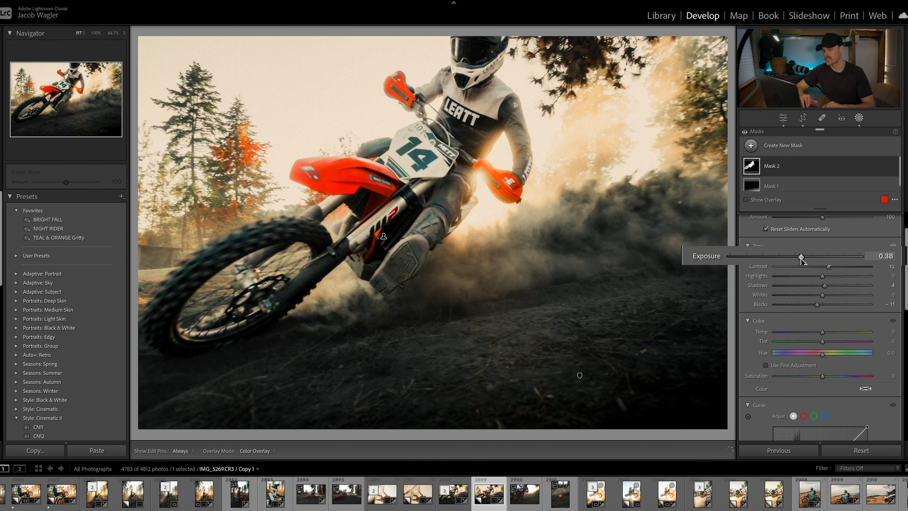
pyautogui.moveTo(798, 259); pyautogui.dragTo(799, 260)
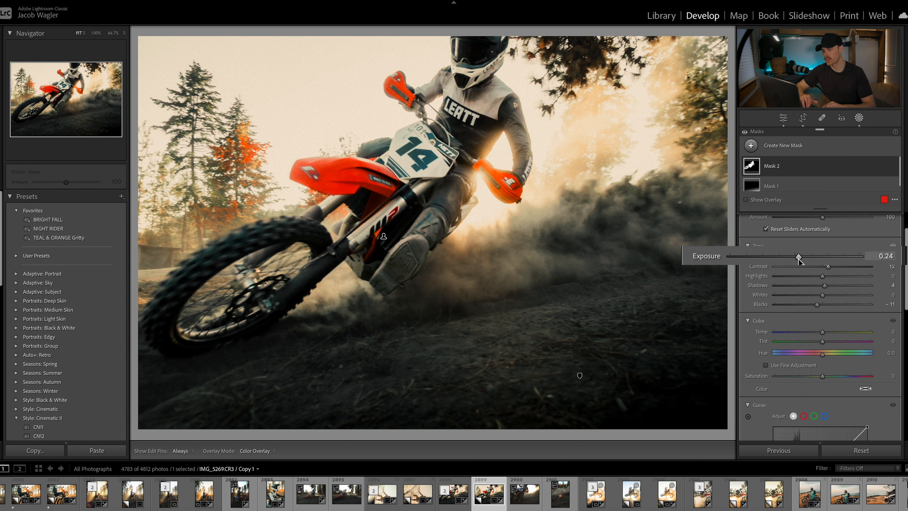
pyautogui.moveTo(798, 259); pyautogui.dragTo(798, 258)
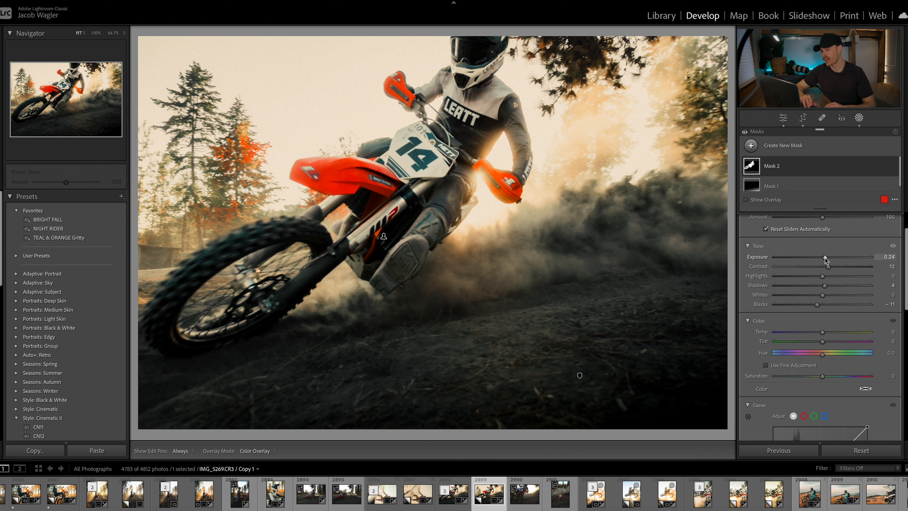
# - Compare the photo with and without the subject mask, and with all masks switched off and on
pyautogui.click(893, 168)
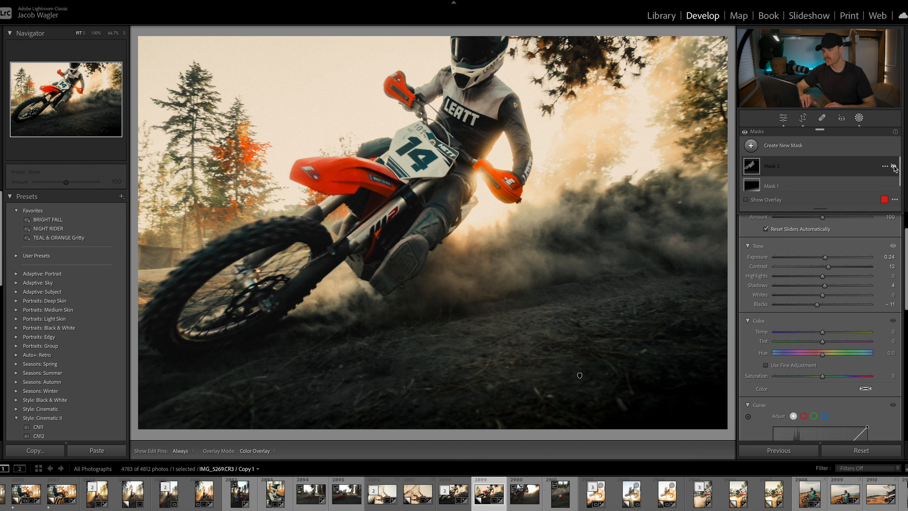
pyautogui.click(893, 166)
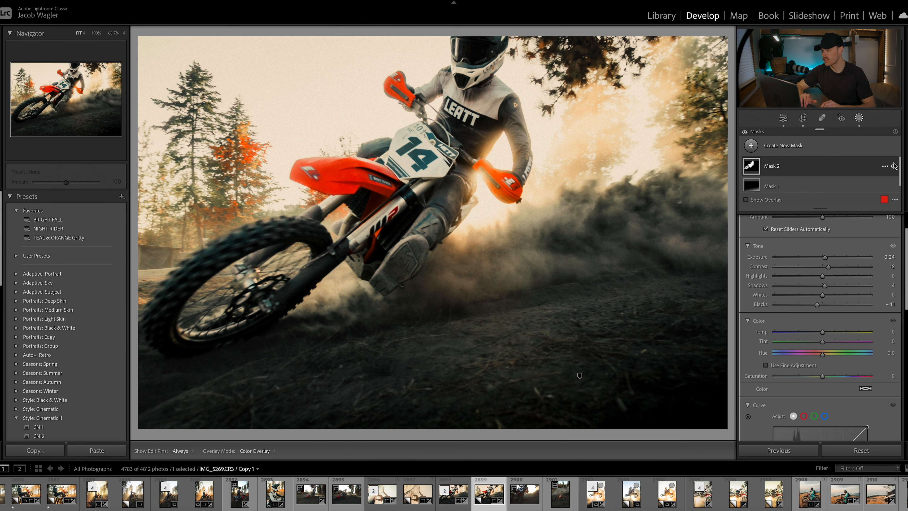
pyautogui.click(745, 132)
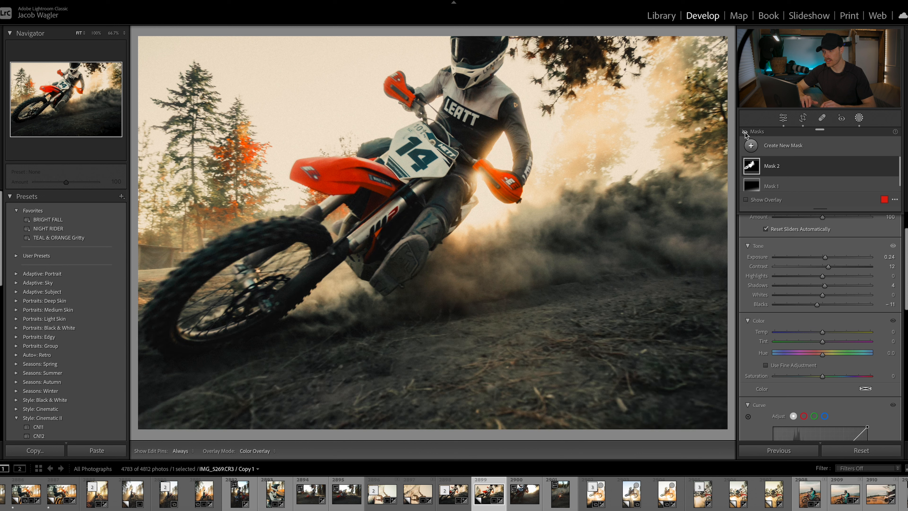
pyautogui.click(744, 132)
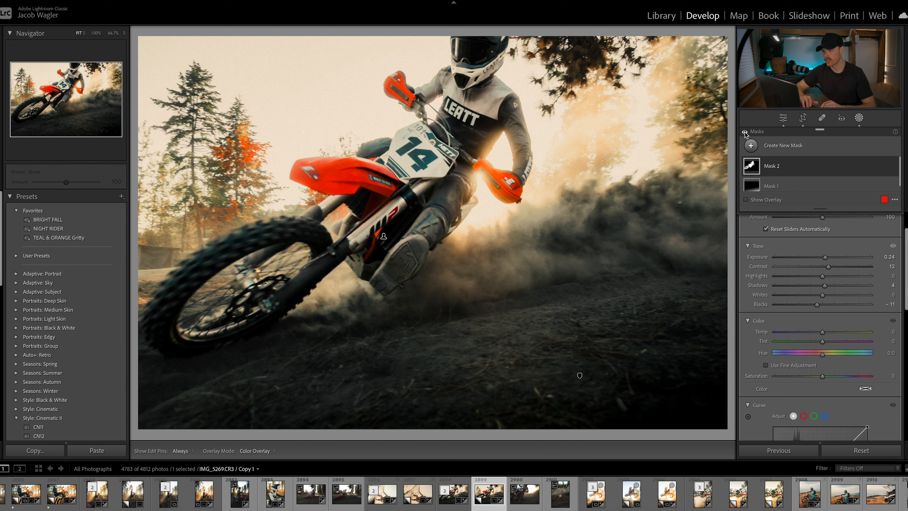
pyautogui.click(745, 132)
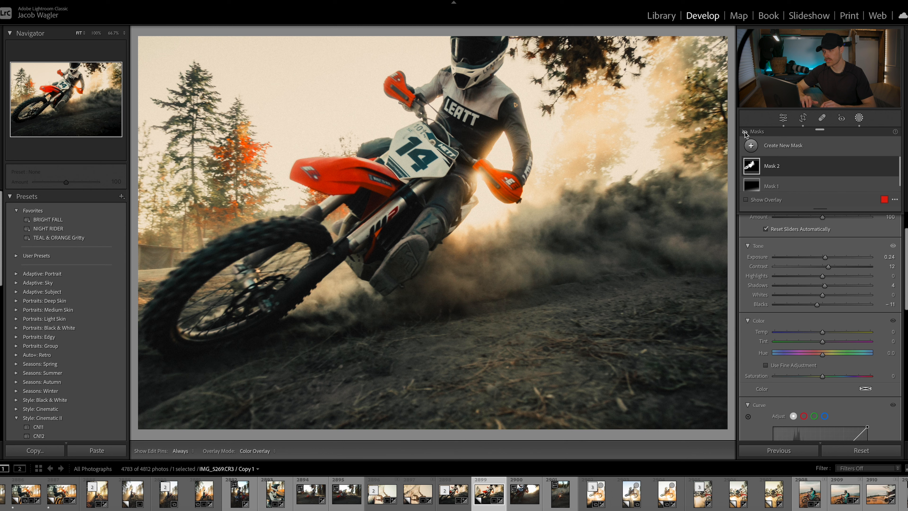
pyautogui.click(745, 133)
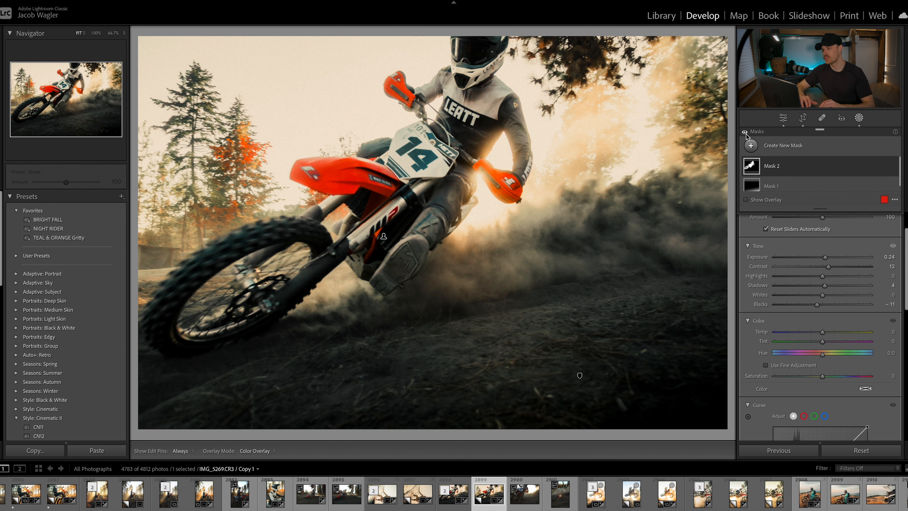
pyautogui.click(745, 133)
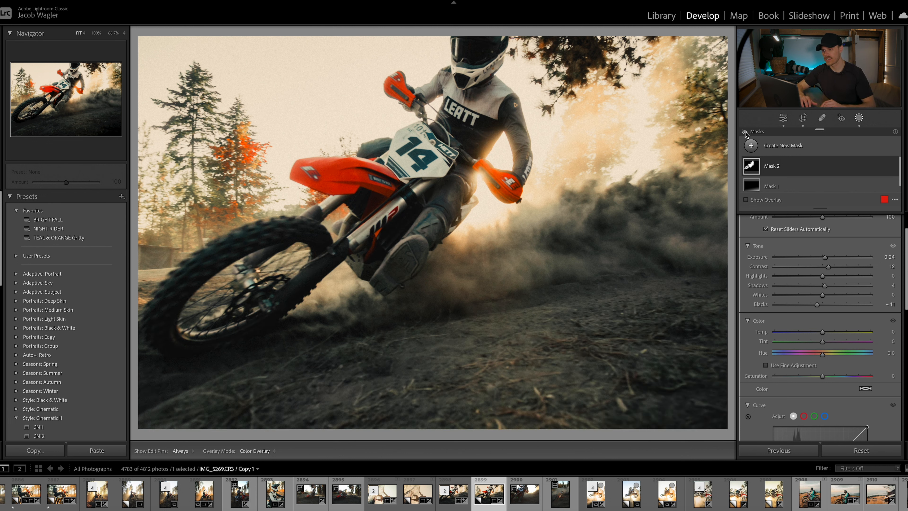
pyautogui.click(745, 132)
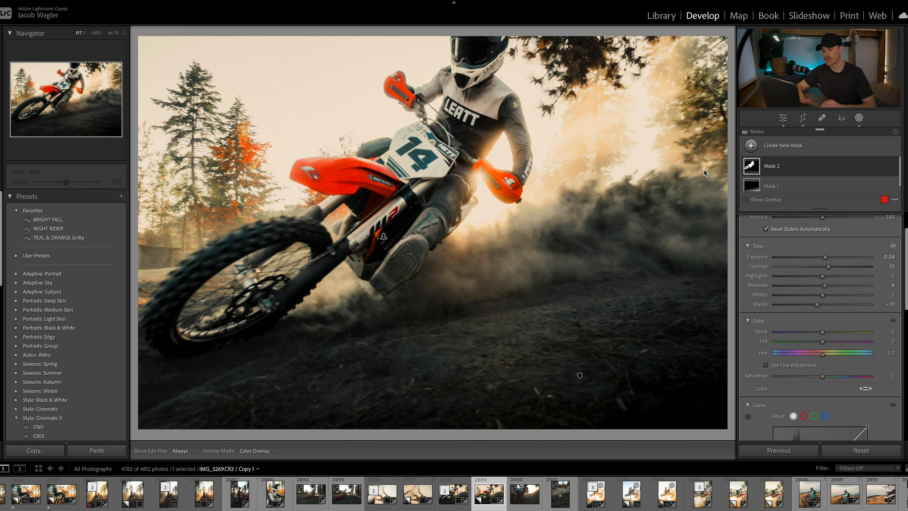
# - View the masked motocross photo with the interface blacked out, and restore the normal display
pyautogui.press('l')
pyautogui.press('l')
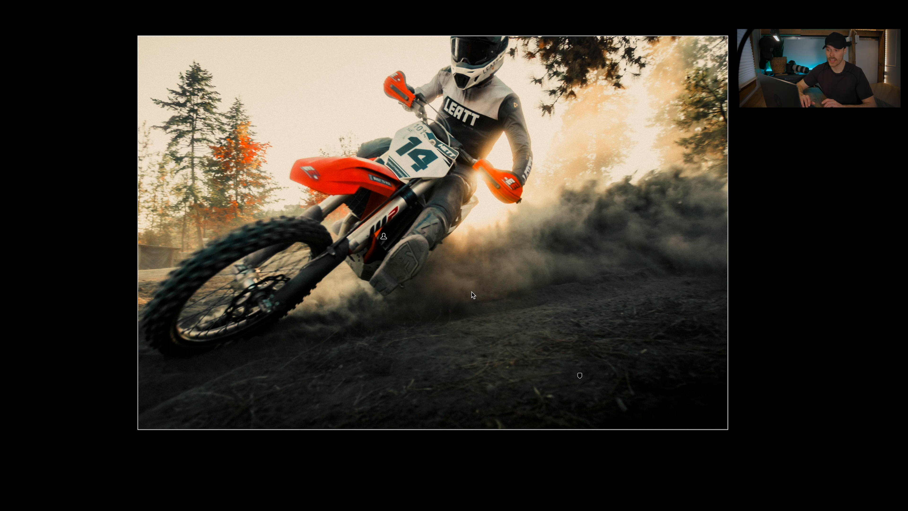
pyautogui.press('l')
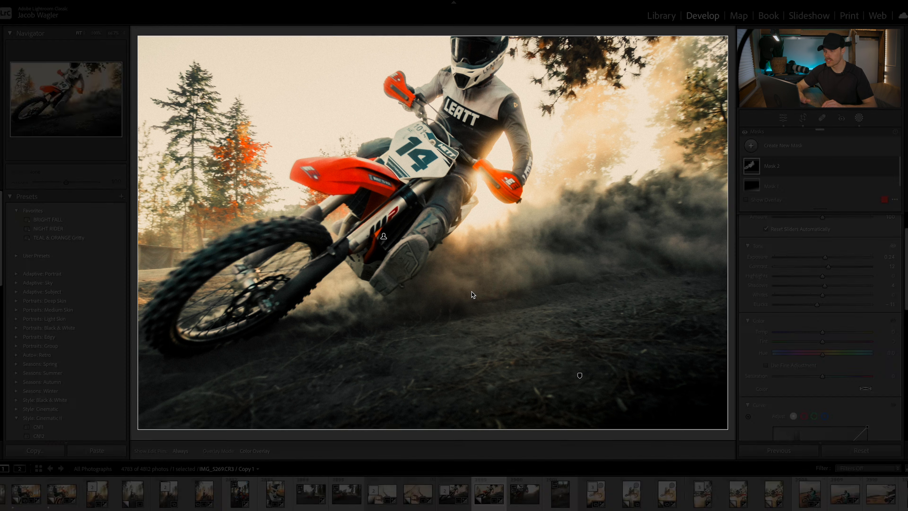
# - Add a tall radial gradient mask over the sunlit gap by the rider's arm and handguard, and tilt it slightly clockwise
pyautogui.click(751, 146)
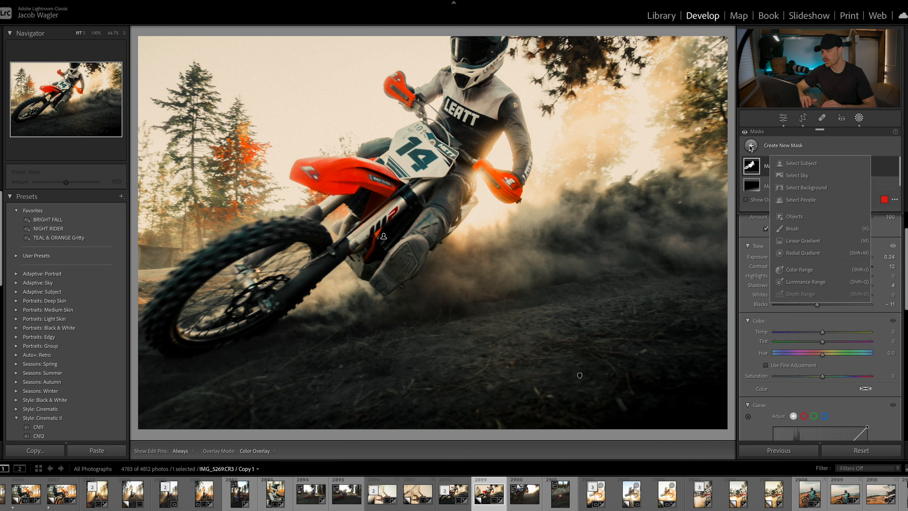
pyautogui.click(803, 253)
pyautogui.moveTo(503, 155); pyautogui.dragTo(536, 215)
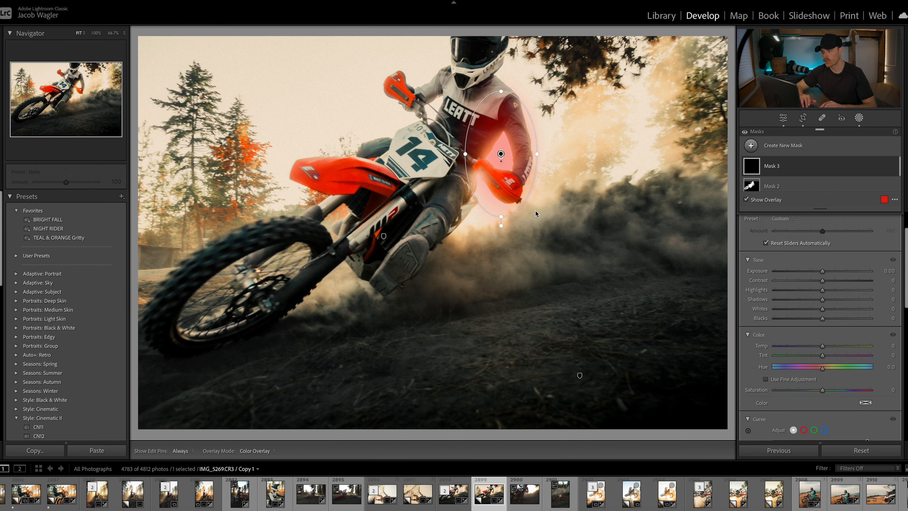
pyautogui.moveTo(543, 160); pyautogui.dragTo(546, 171)
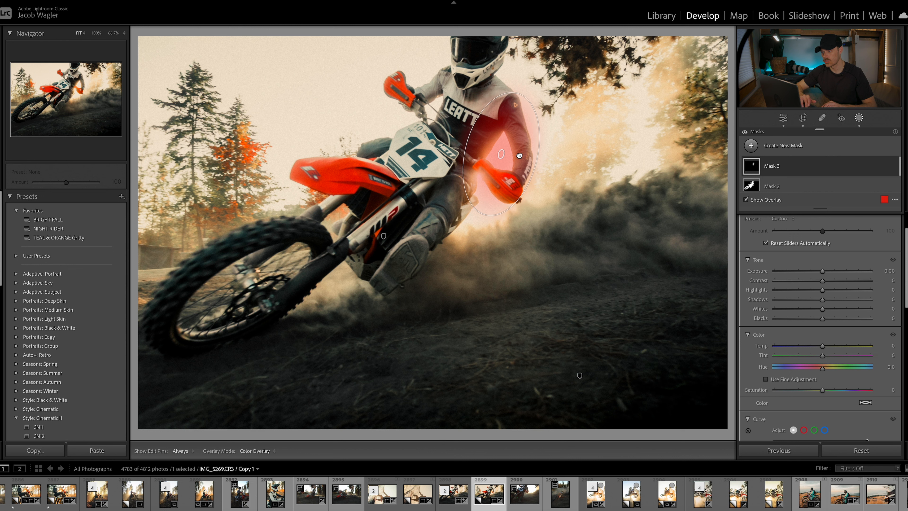
# - Set the radial gradient's dehaze to -8 and whites to -12, and compare the photo with and without it
pyautogui.scroll(-6, 780, 331)
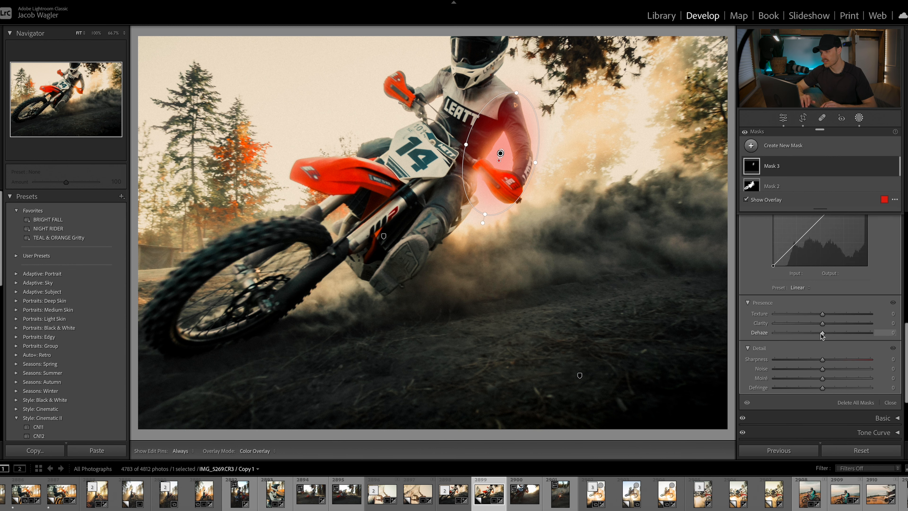
pyautogui.press('o')
pyautogui.moveTo(820, 332); pyautogui.dragTo(789, 341)
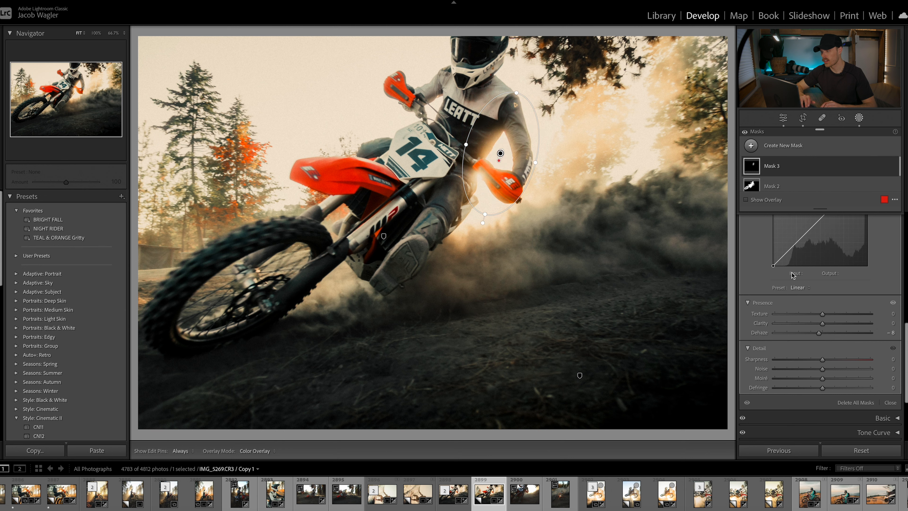
pyautogui.scroll(5, 792, 293)
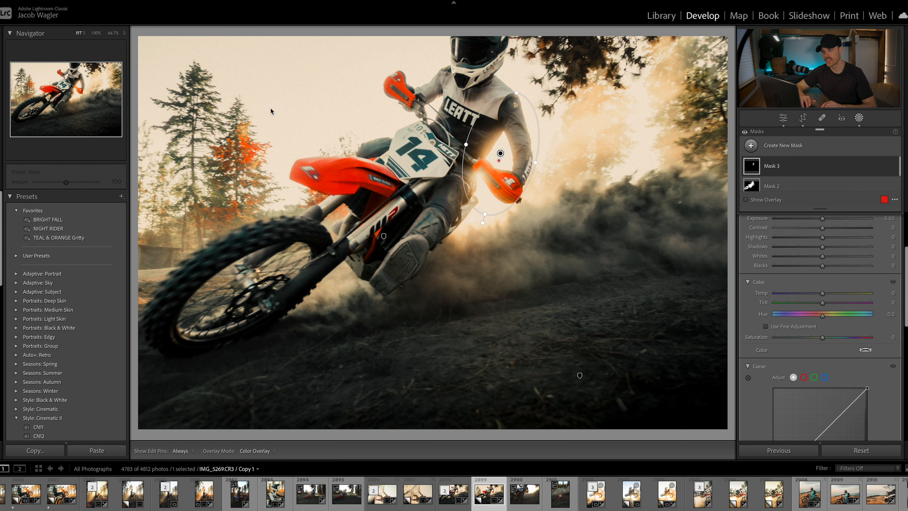
pyautogui.scroll(3, 792, 294)
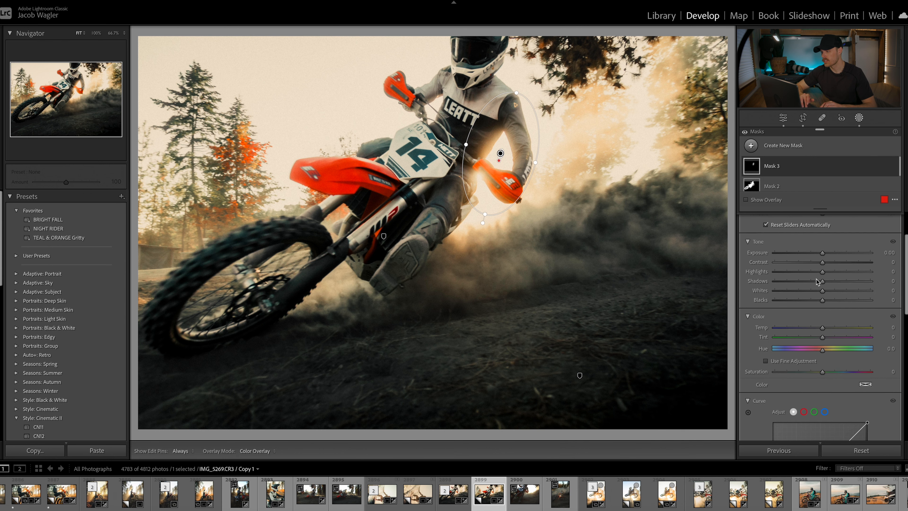
pyautogui.moveTo(793, 297)
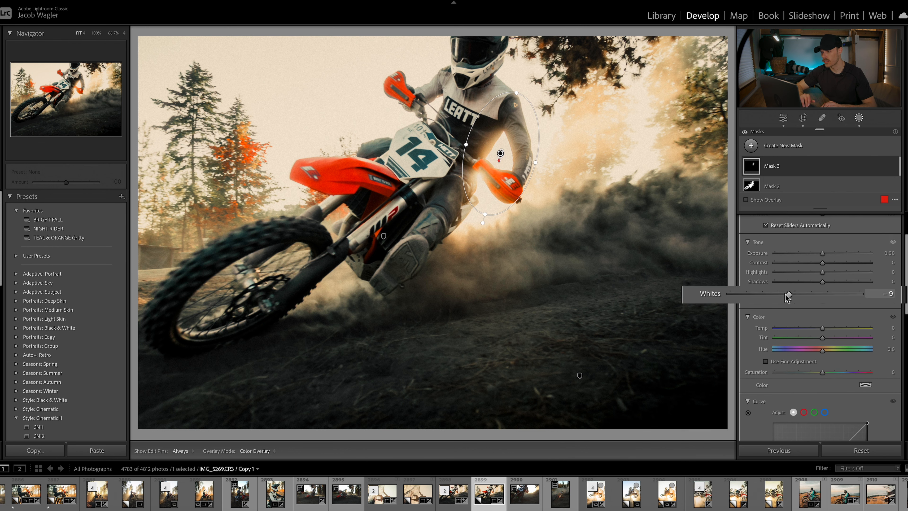
pyautogui.moveTo(785, 294); pyautogui.dragTo(785, 294)
pyautogui.click(894, 166)
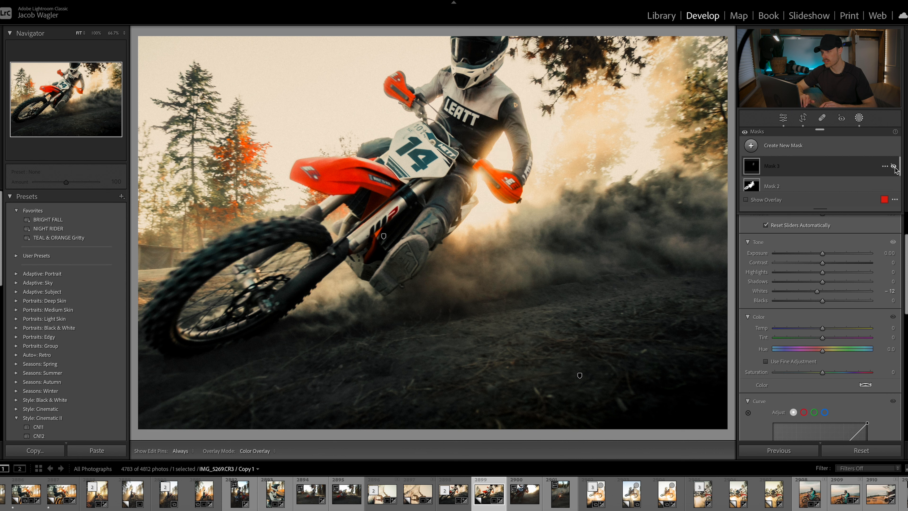
pyautogui.click(895, 168)
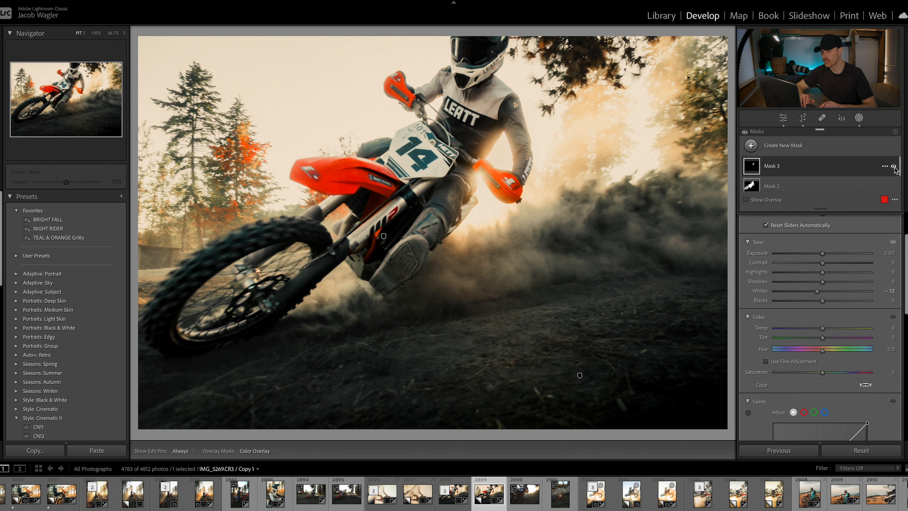
pyautogui.click(859, 117)
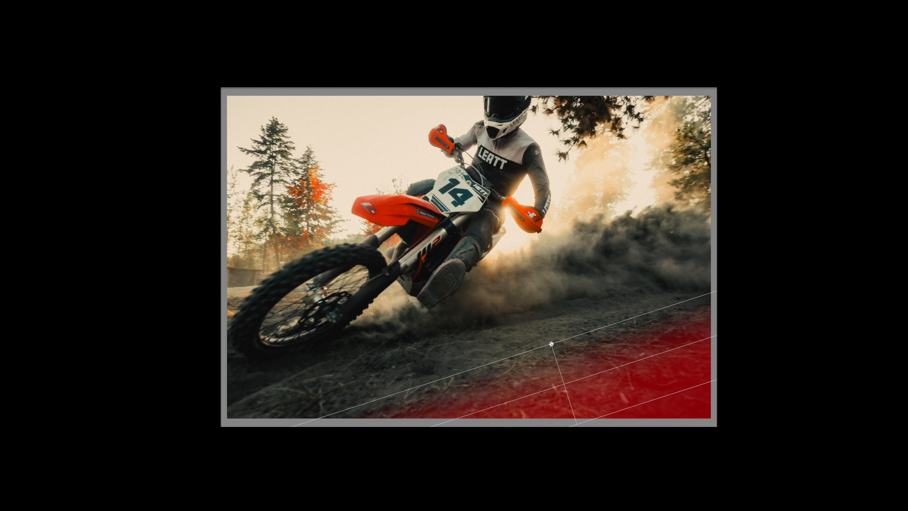
pyautogui.moveTo(547, 250); pyautogui.dragTo(540, 202)
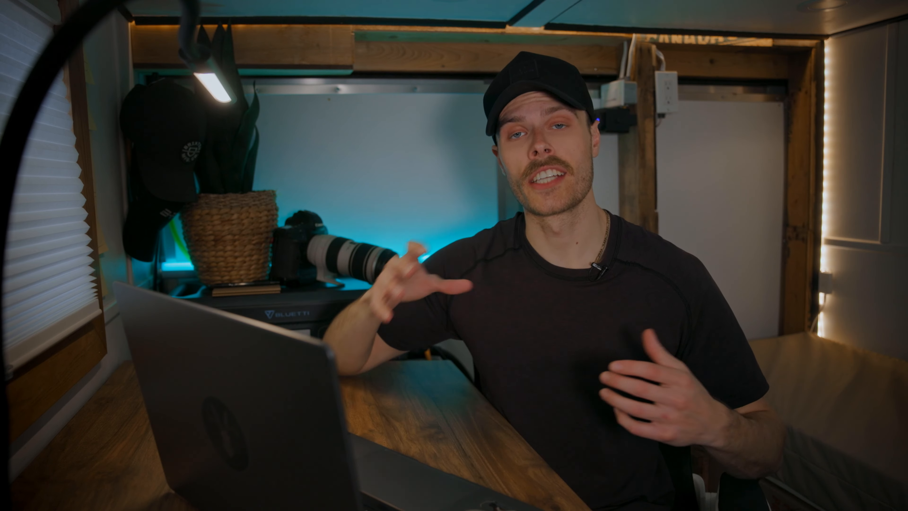